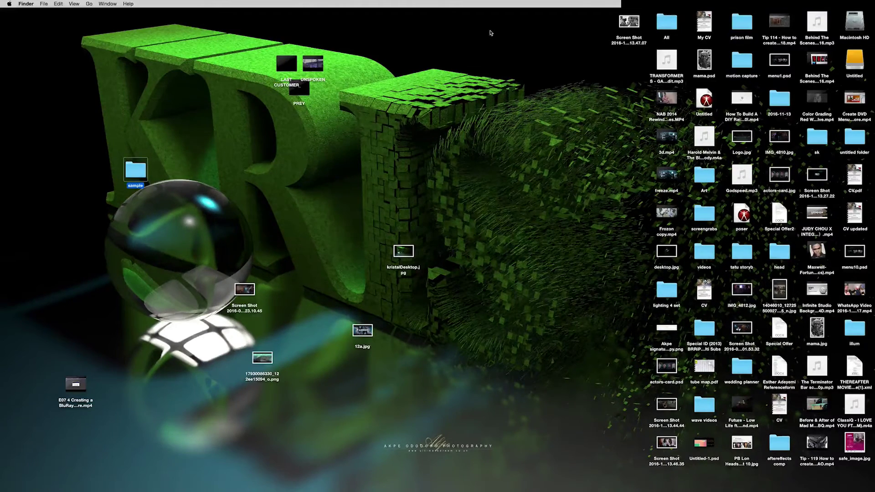
# - Switch to Photoshop and make Layers 1–4 visible: the dark tree background and three movie thumbnails
pyautogui.hotkey('ctrl', 'Up')
pyautogui.click(405, 33)
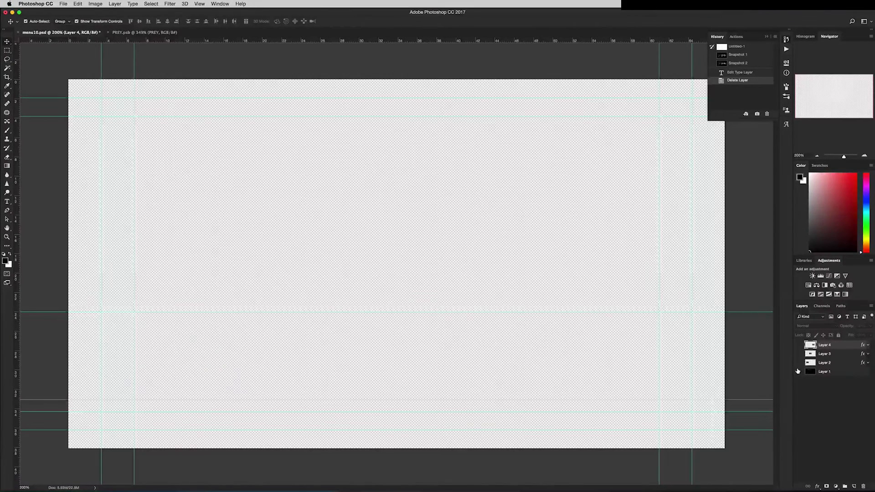
pyautogui.click(798, 371)
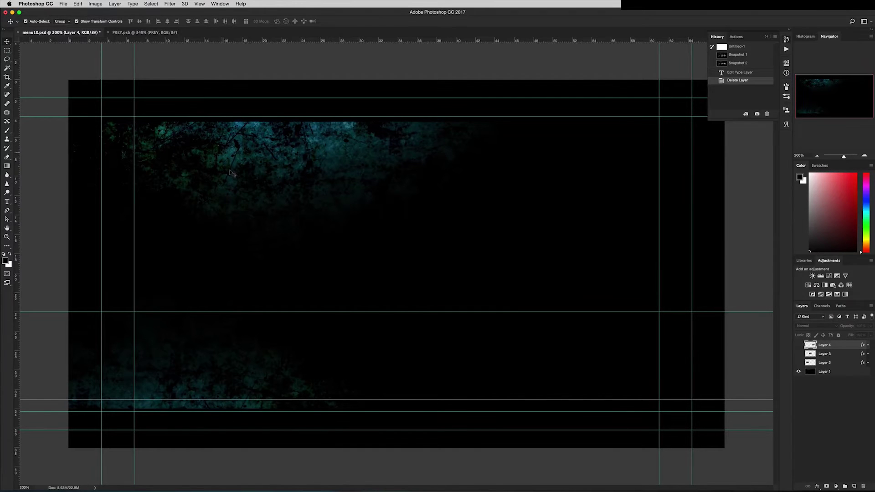
pyautogui.click(798, 363)
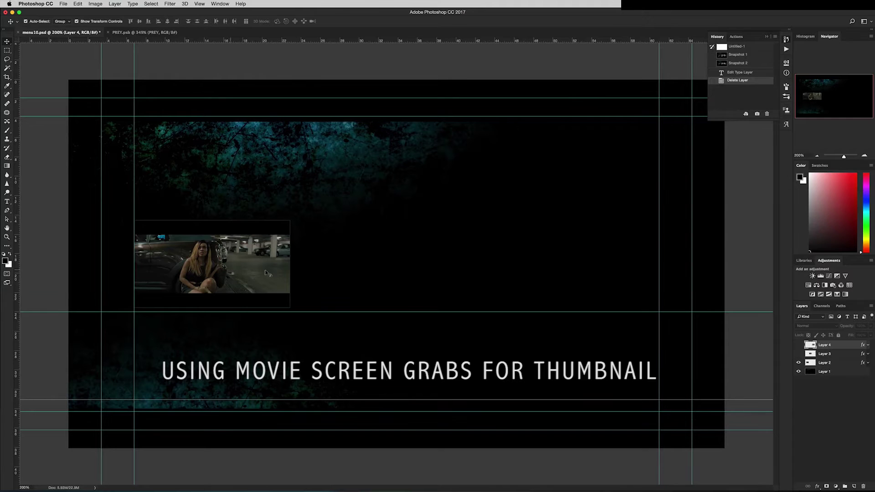
pyautogui.click(798, 354)
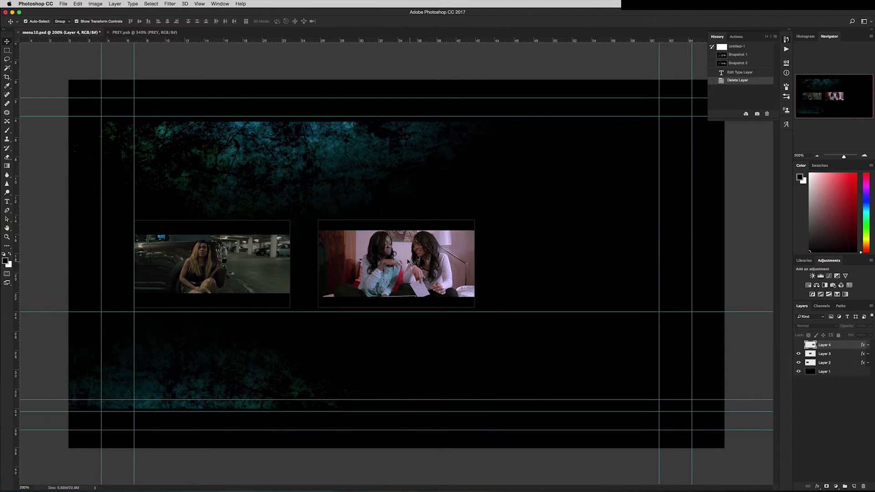
pyautogui.click(799, 345)
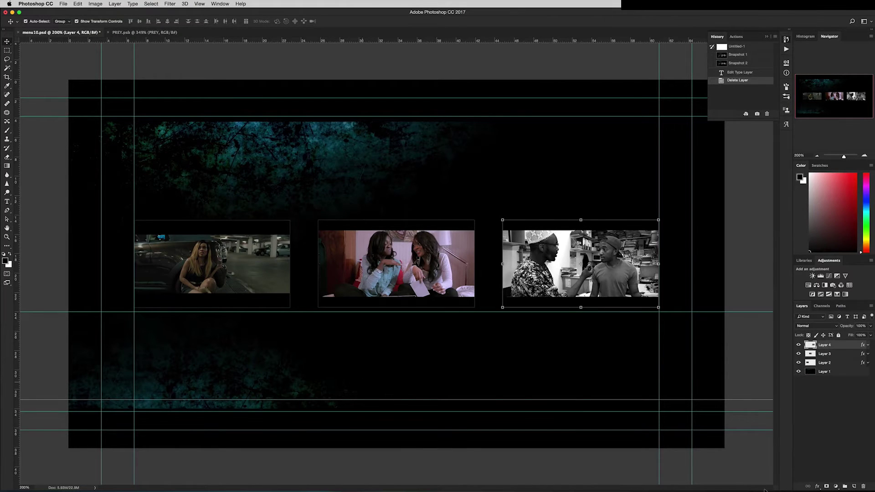
pyautogui.hotkey('ctrl', 'Up')
# - Add the title PREY under the first thumbnail and position it with the Move tool
pyautogui.click(132, 259)
pyautogui.press('t')
pyautogui.click(155, 323)
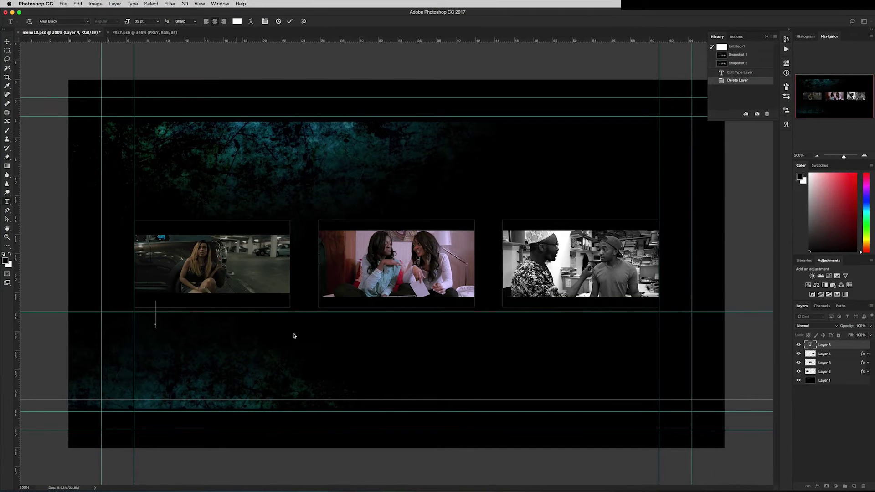
pyautogui.write('PREY')
pyautogui.click(288, 22)
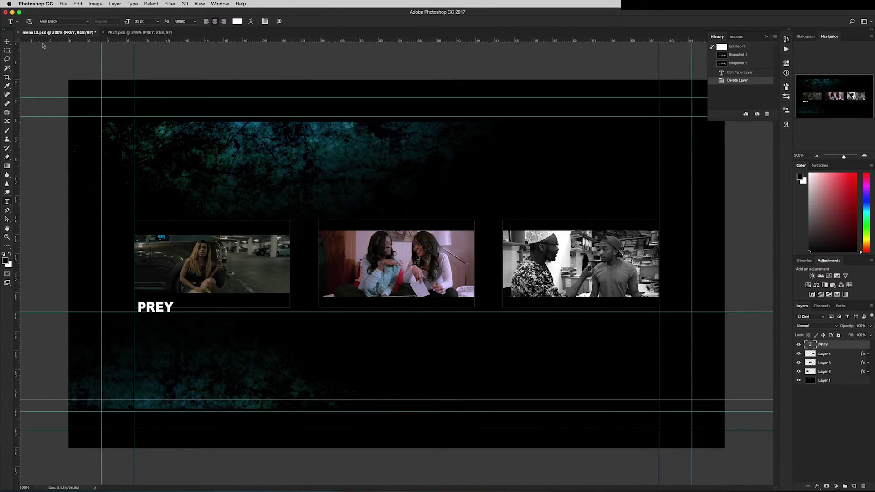
pyautogui.click(7, 42)
pyautogui.moveTo(166, 305); pyautogui.dragTo(594, 324)
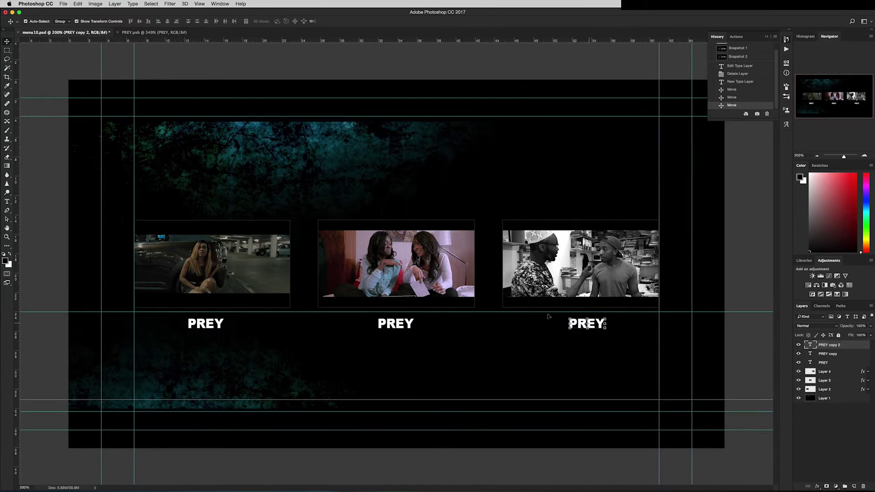
# - Retype the second and third PREY copies as UNSPOKEN and LAST CUSTOMER
pyautogui.click(7, 201)
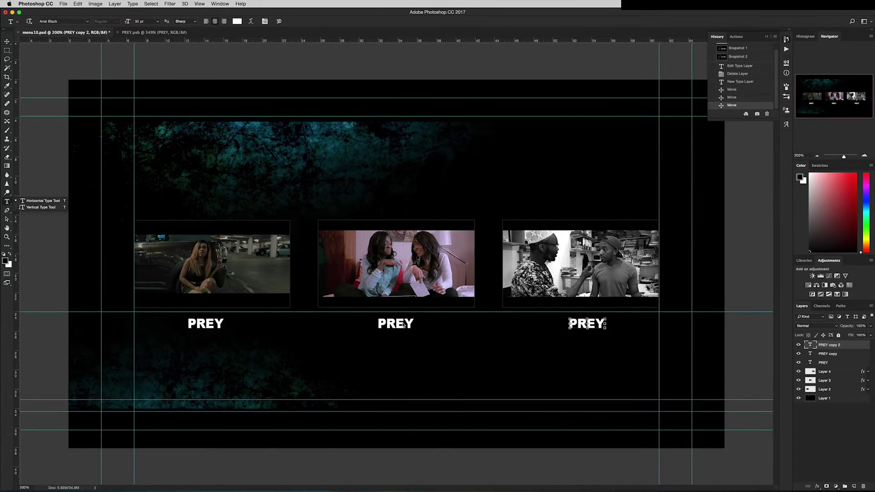
pyautogui.click(28, 202)
pyautogui.click(395, 324)
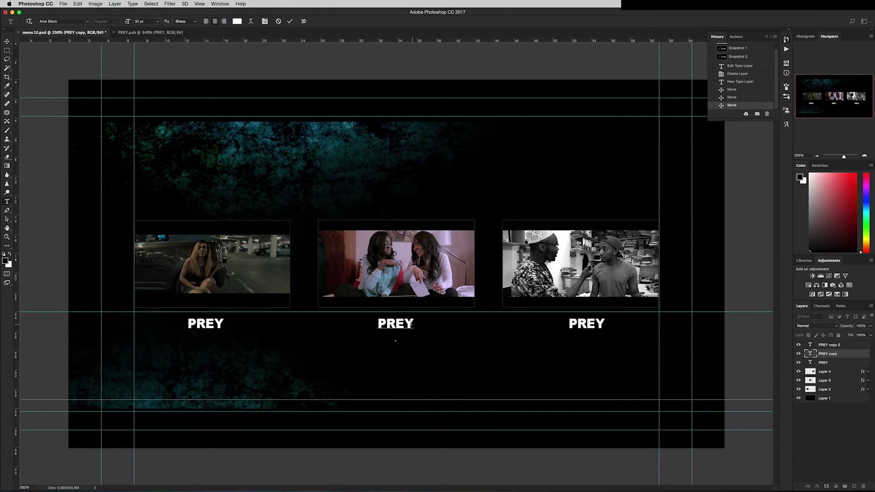
pyautogui.moveTo(410, 324); pyautogui.dragTo(375, 321)
pyautogui.write('UNSPOKEN')
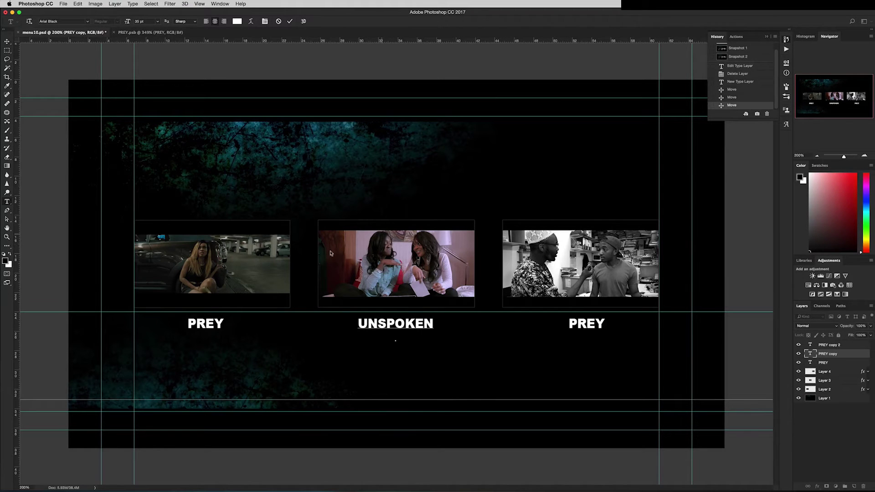
pyautogui.click(289, 21)
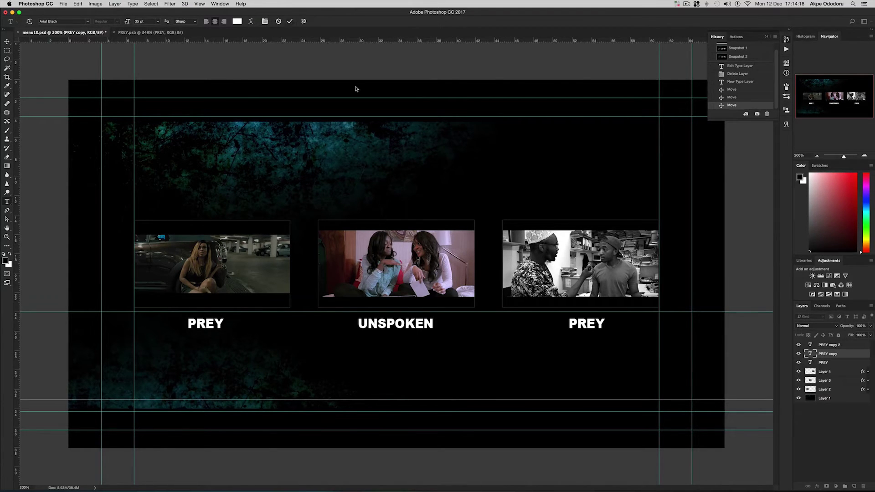
pyautogui.click(595, 325)
pyautogui.moveTo(605, 324); pyautogui.dragTo(567, 321)
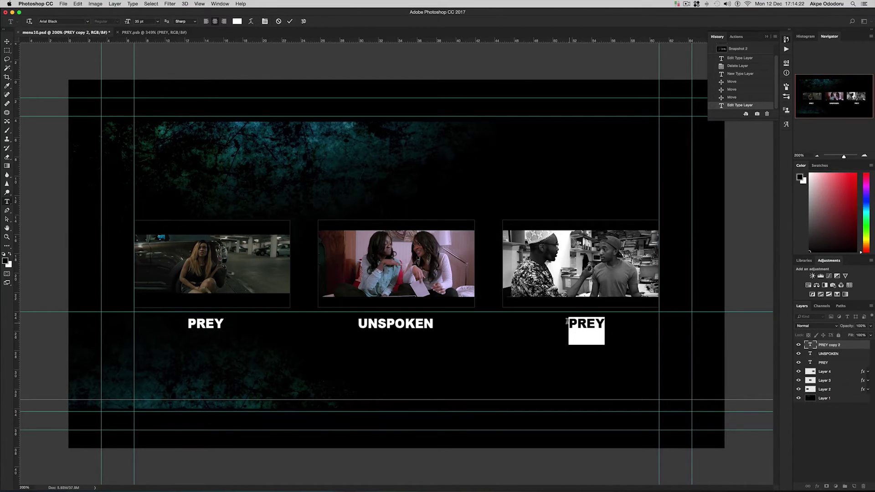
pyautogui.write('LAST CU')
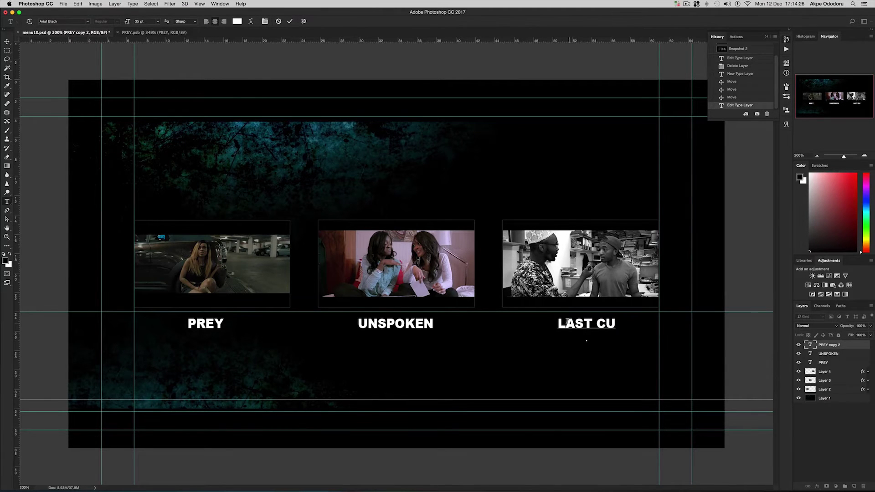
pyautogui.write('STOMER')
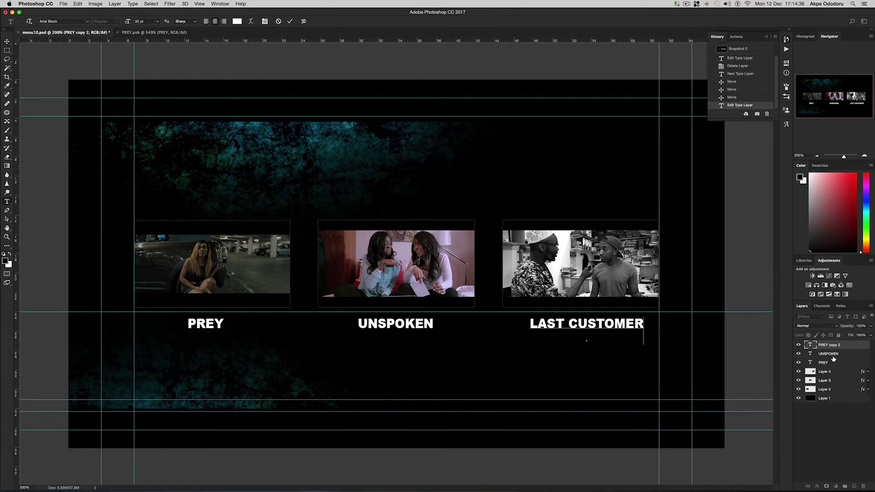
# - Commit LAST CUSTOMER and move the PREY and UNSPOKEN title layers above their thumbnails
pyautogui.click(826, 363)
pyautogui.moveTo(826, 362); pyautogui.dragTo(822, 390)
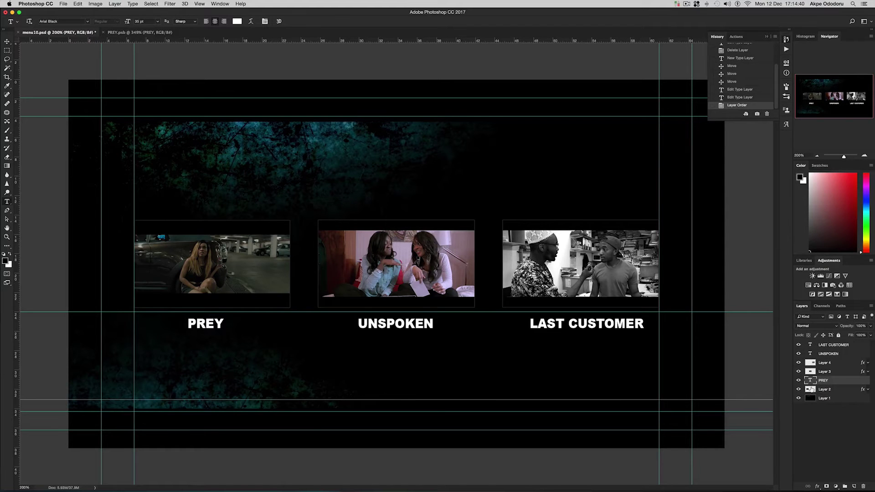
pyautogui.click(798, 389)
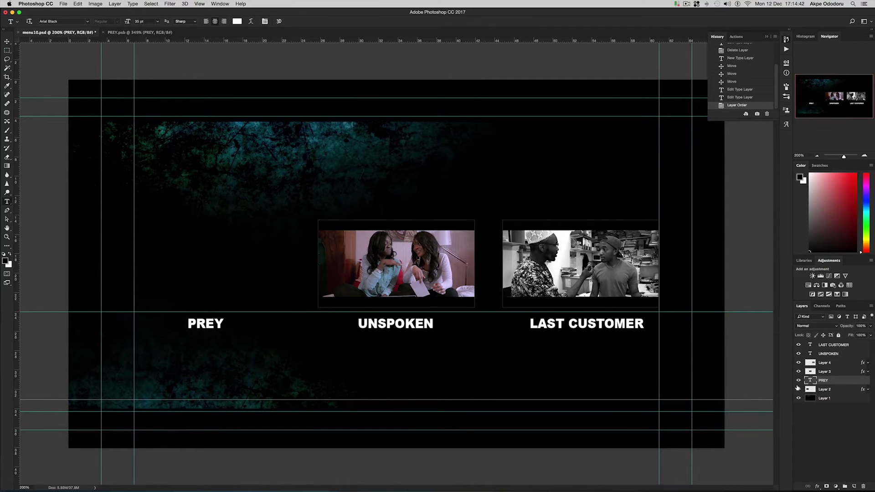
pyautogui.click(798, 389)
pyautogui.moveTo(825, 353); pyautogui.dragTo(826, 366)
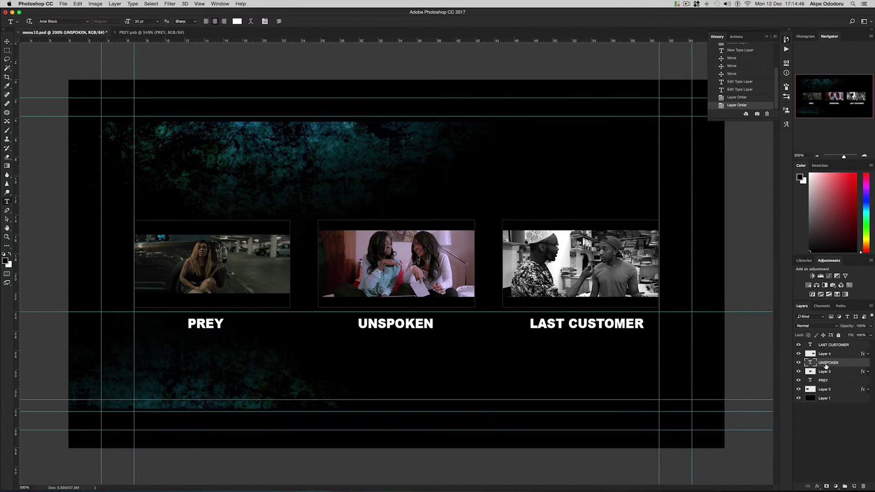
# - Merge the LAST CUSTOMER title with the third thumbnail into one layer
pyautogui.click(825, 345)
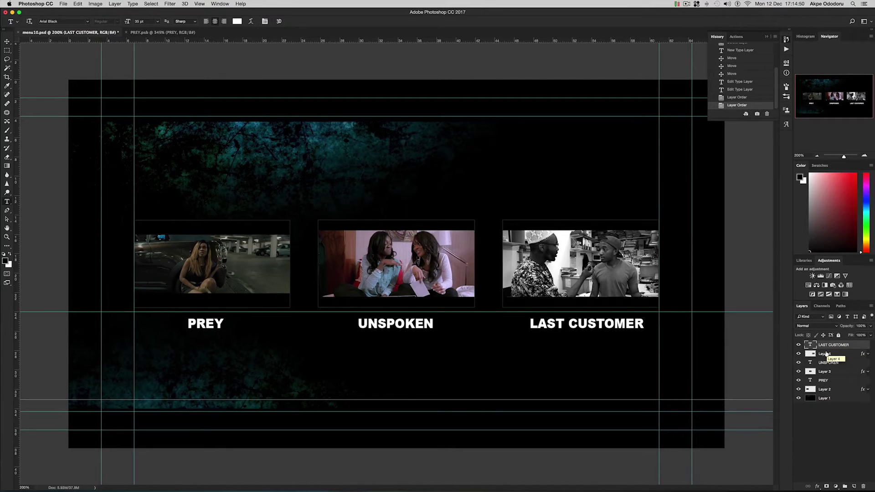
pyautogui.keyDown('shift'); pyautogui.click(826, 353); pyautogui.keyUp('shift')
pyautogui.rightClick(826, 352)
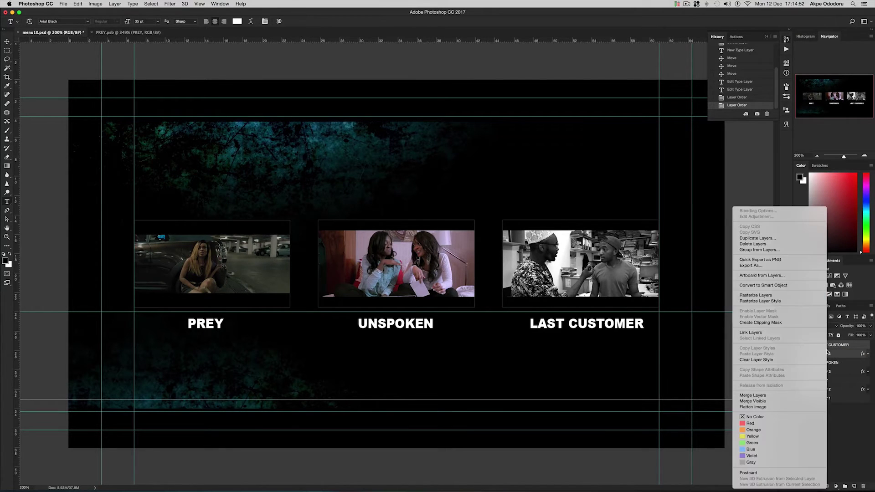
pyautogui.click(749, 395)
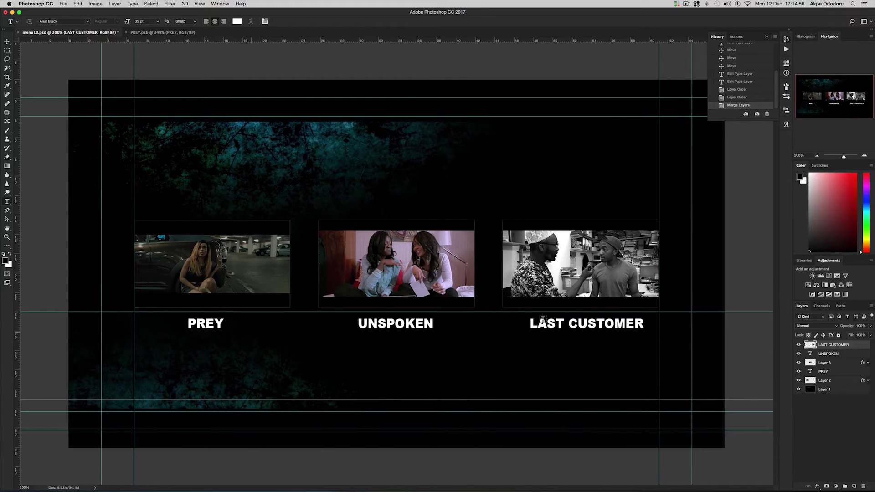
pyautogui.click(797, 345)
pyautogui.click(798, 345)
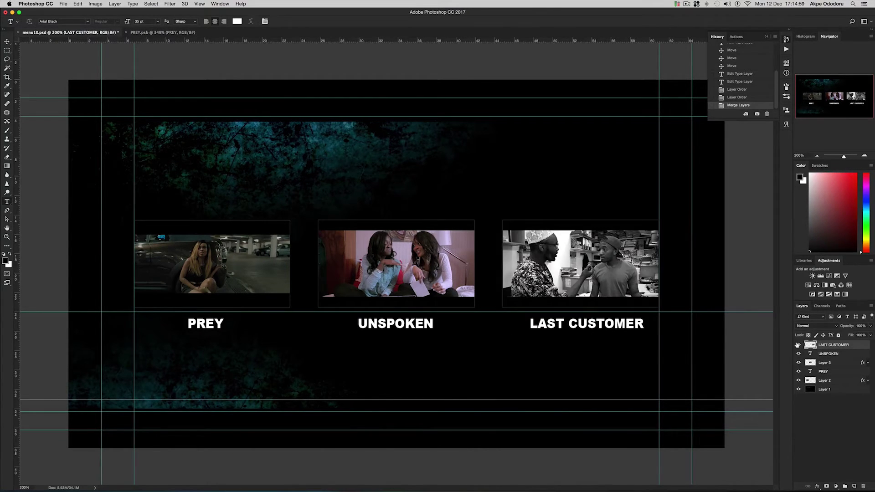
# - Merge the UNSPOKEN and PREY titles with their thumbnails into single layers
pyautogui.click(830, 353)
pyautogui.keyDown('shift'); pyautogui.click(829, 361); pyautogui.keyUp('shift')
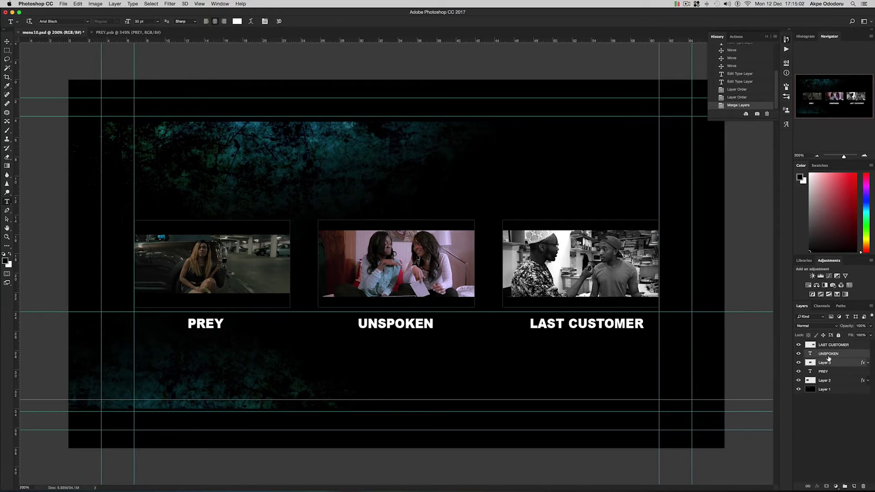
pyautogui.rightClick(829, 358)
pyautogui.click(759, 396)
pyautogui.click(833, 363)
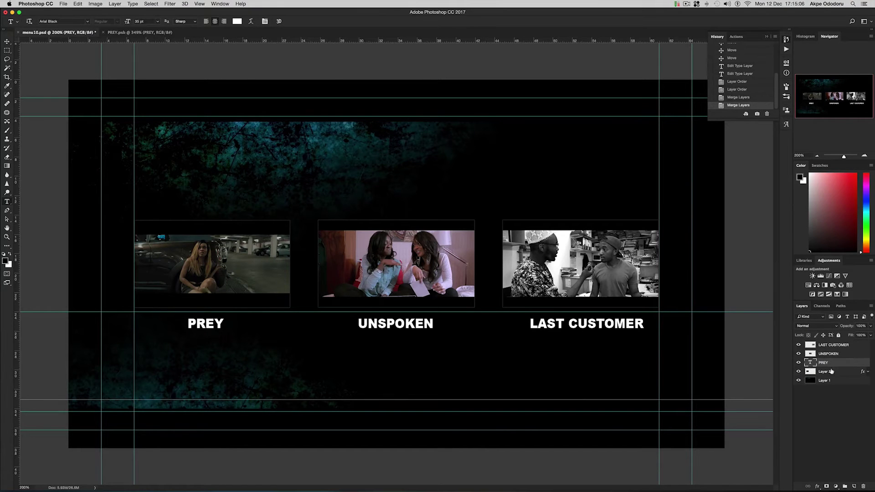
pyautogui.keyDown('shift'); pyautogui.click(832, 372); pyautogui.keyUp('shift')
pyautogui.rightClick(832, 372)
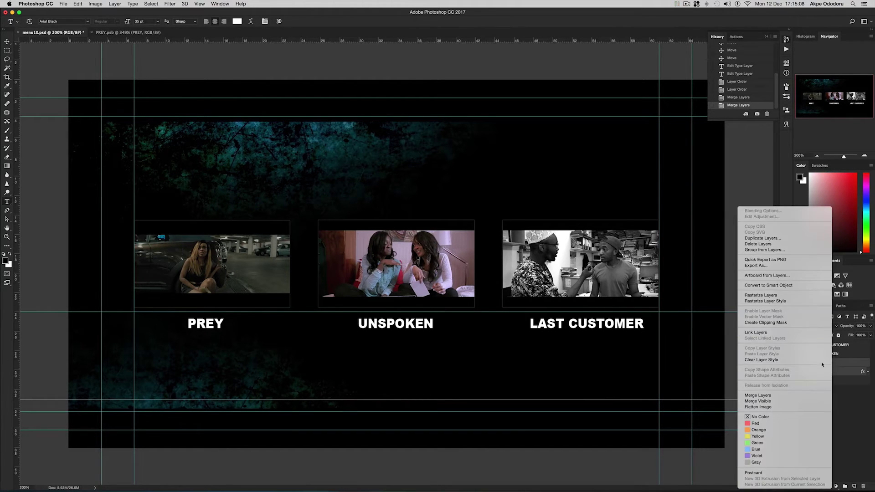
pyautogui.click(785, 396)
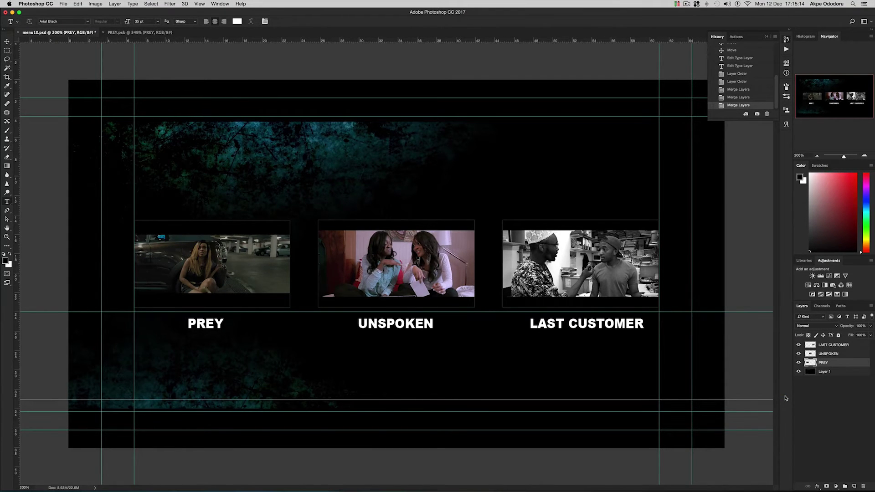
# - Convert the PREY, UNSPOKEN and LAST CUSTOMER layers to smart objects, then switch to Encore's MOVIE.ncor project
pyautogui.rightClick(826, 360)
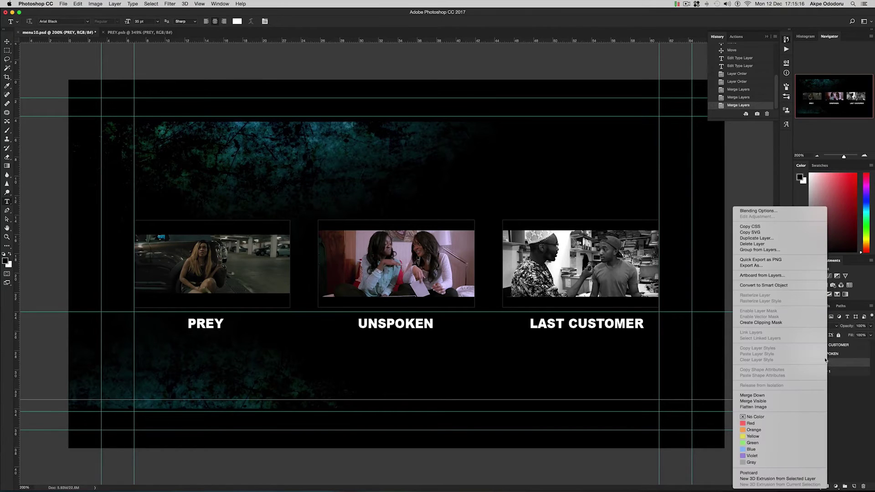
pyautogui.click(780, 286)
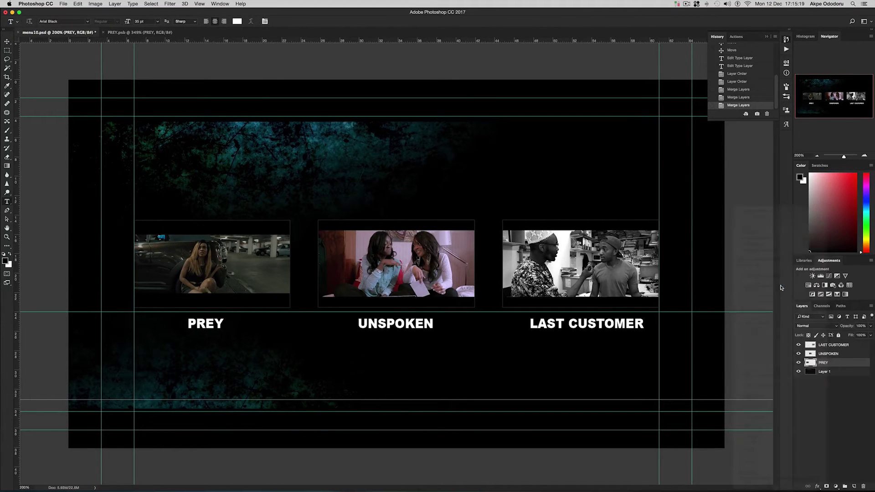
pyautogui.rightClick(832, 353)
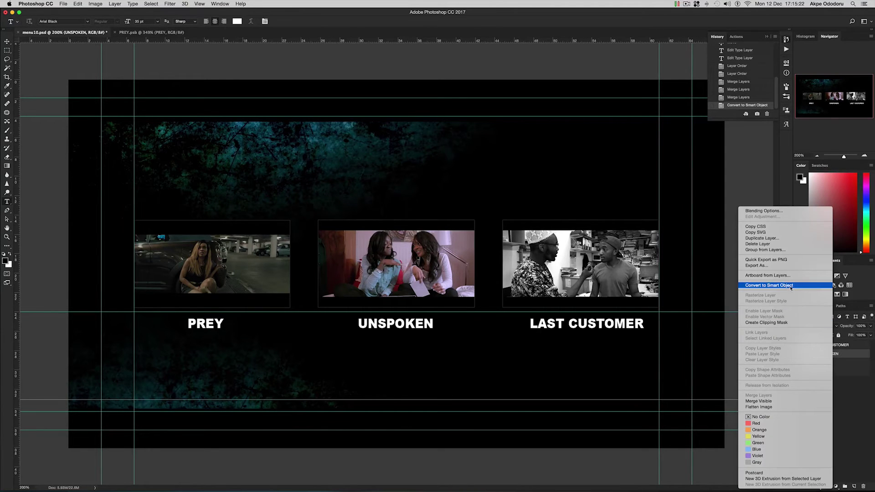
pyautogui.click(791, 288)
pyautogui.rightClick(835, 346)
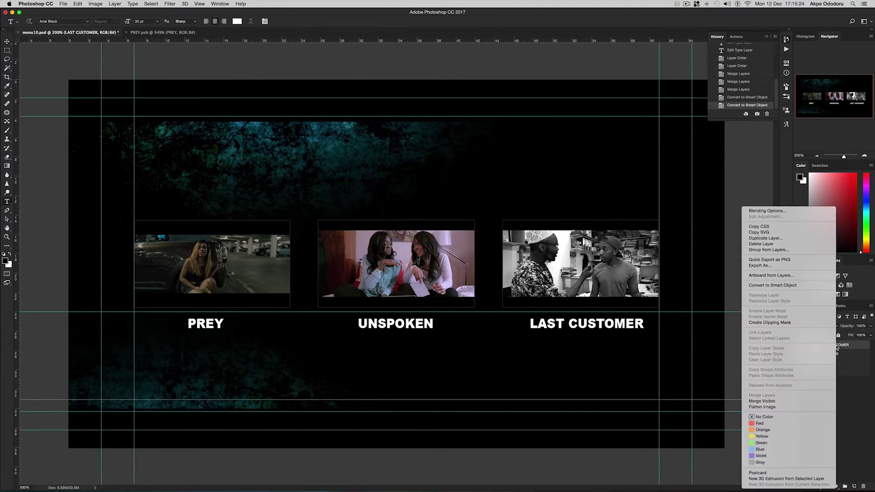
pyautogui.click(791, 287)
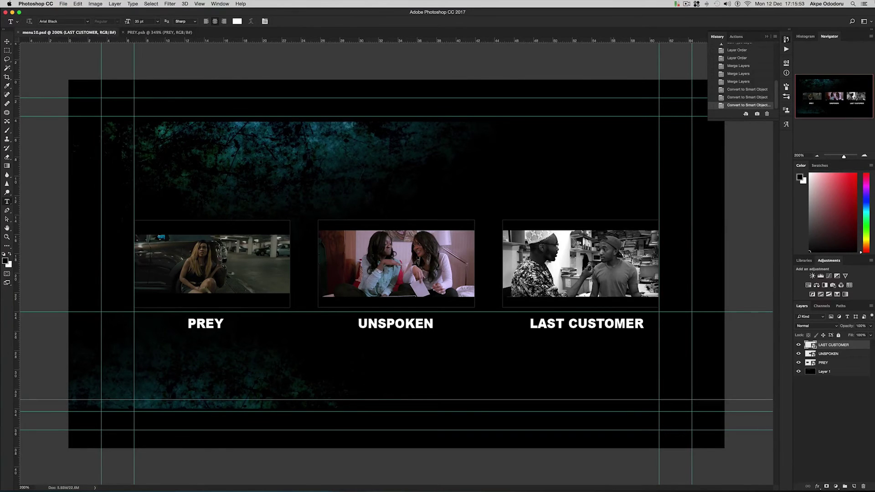
pyautogui.hotkey('ctrl', 'Up')
pyautogui.click(288, 38)
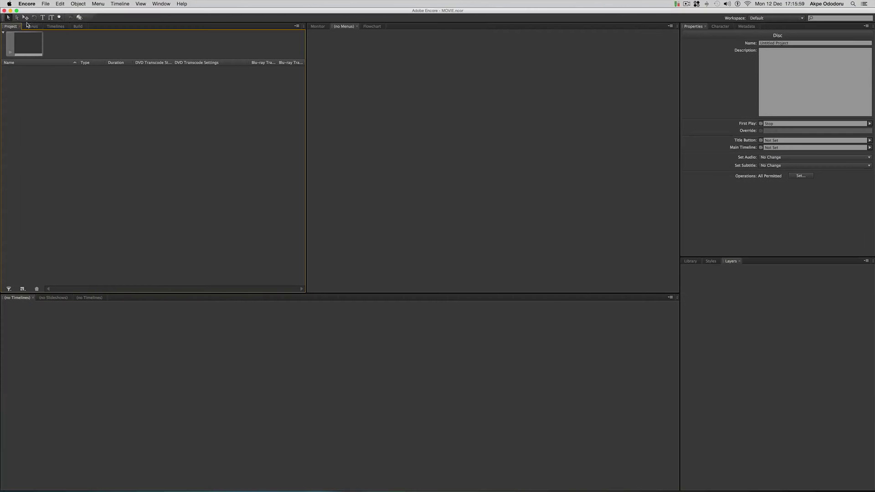
# - Import PREY.mp4, UNSPOKEN .mov and LAST CUSTOMER .mov from the Desktop as assets
pyautogui.rightClick(65, 131)
pyautogui.moveTo(89, 138)
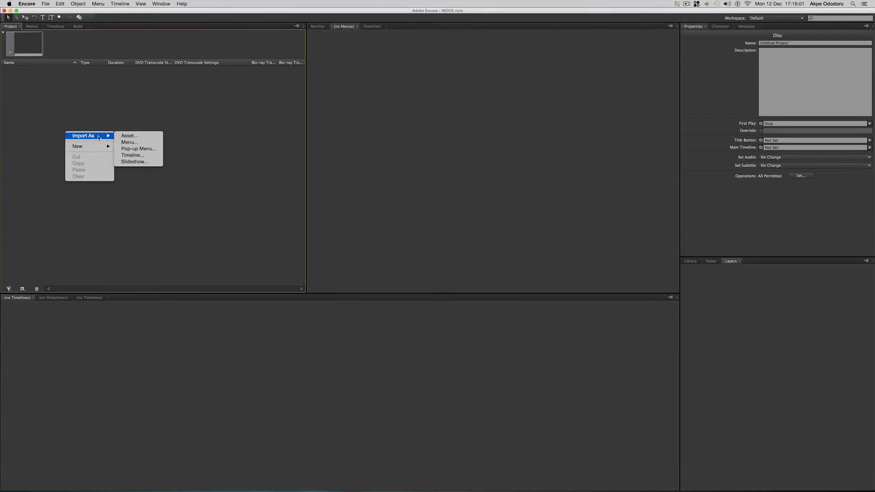
pyautogui.click(130, 136)
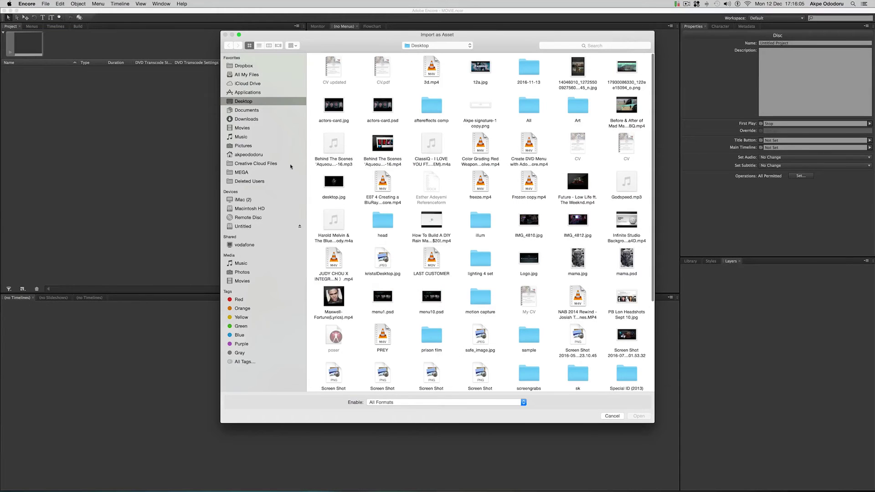
pyautogui.scroll(-5, 438, 207)
pyautogui.click(432, 327)
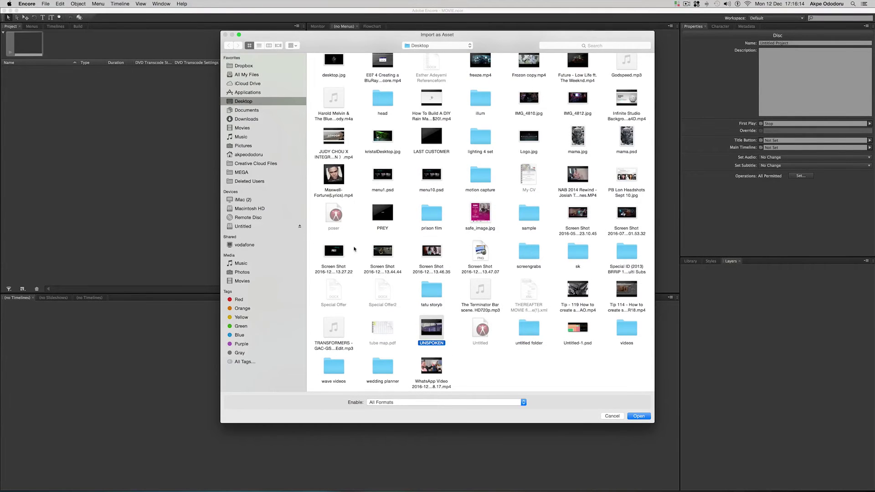
pyautogui.keyDown('super'); pyautogui.click(384, 219); pyautogui.keyUp('super')
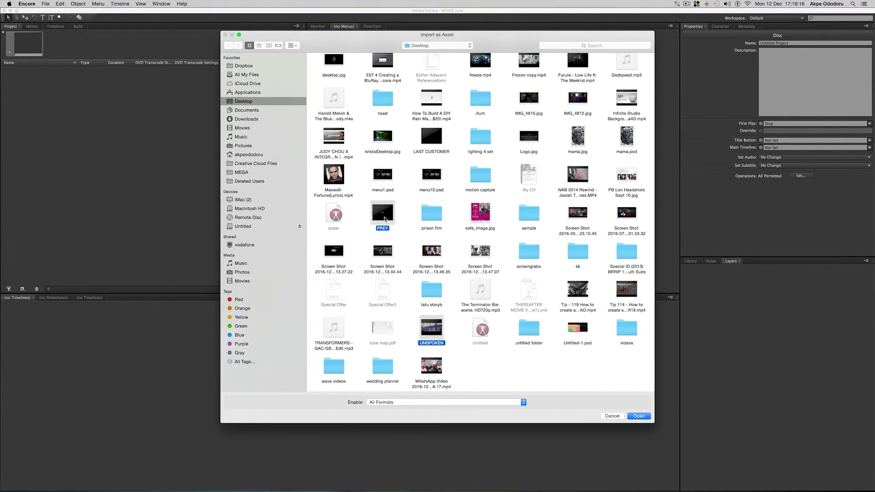
pyautogui.scroll(1, 410, 182)
pyautogui.keyDown('super'); pyautogui.click(436, 146); pyautogui.keyUp('super')
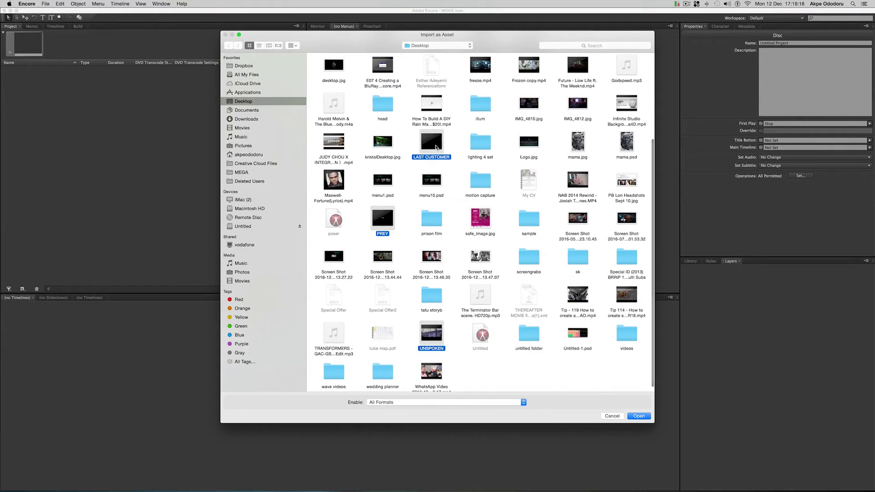
pyautogui.click(639, 417)
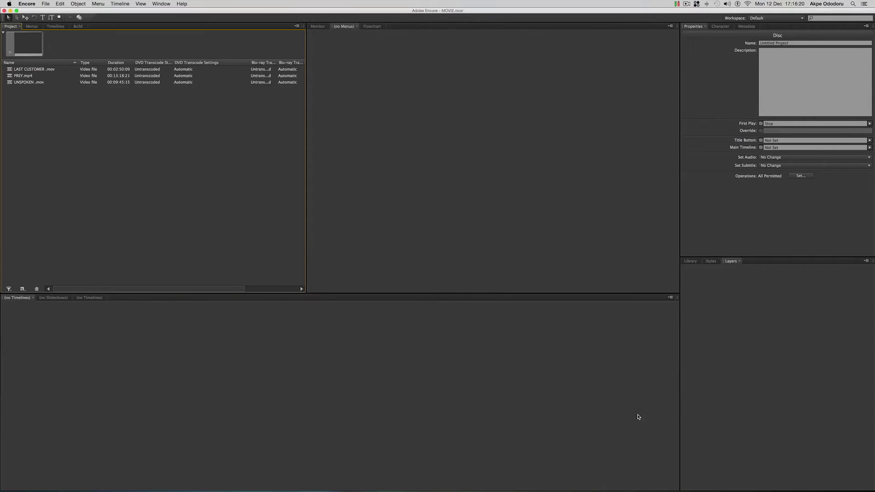
# - Import menu10.psd as a menu, which opens as menu10 2
pyautogui.rightClick(70, 115)
pyautogui.moveTo(86, 120)
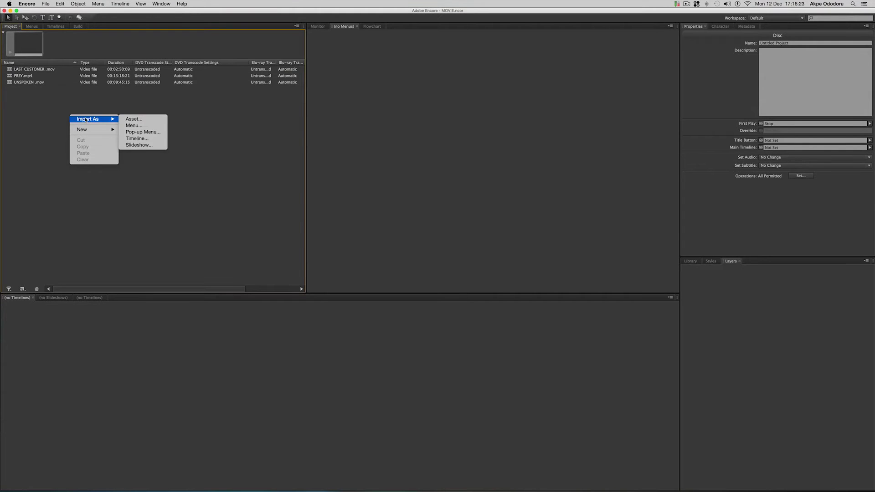
pyautogui.click(135, 126)
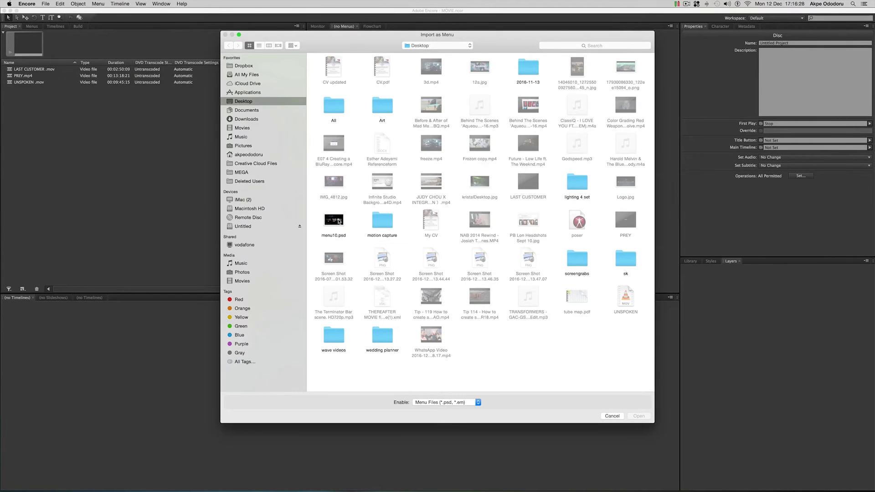
pyautogui.click(333, 220)
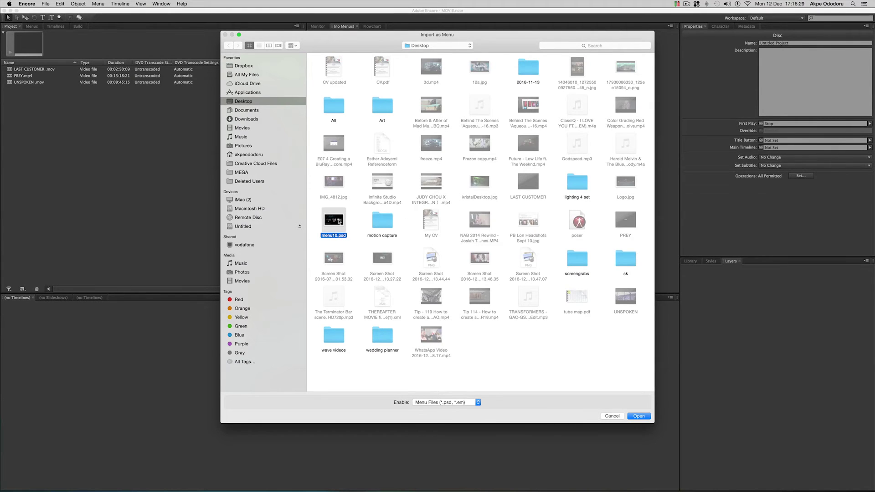
pyautogui.click(637, 416)
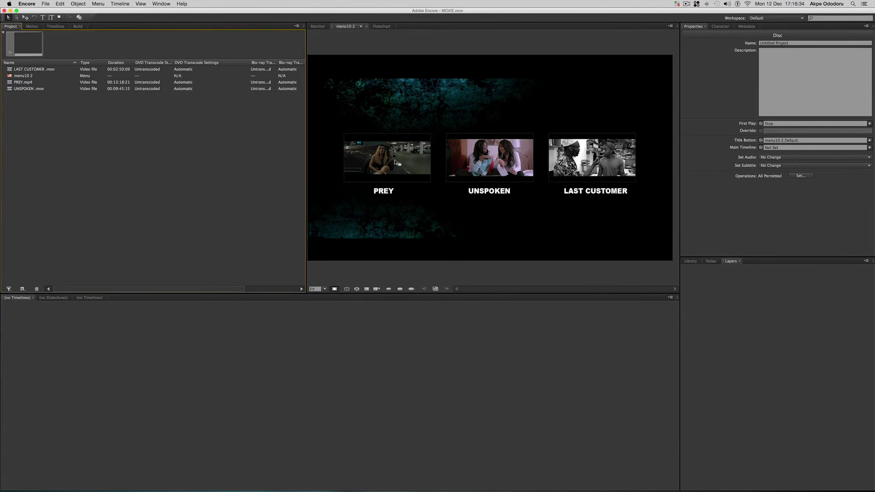
# - Convert the PREY and UNSPOKEN menu layers into buttons
pyautogui.rightClick(396, 164)
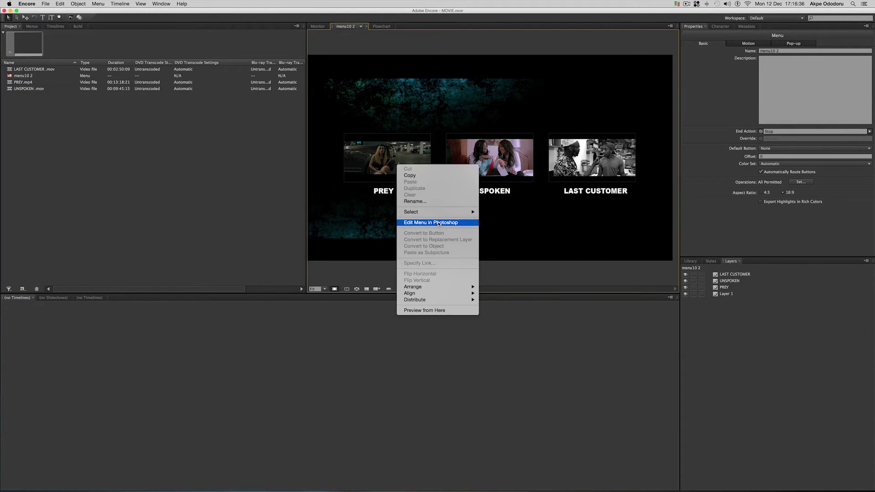
pyautogui.moveTo(440, 213)
pyautogui.click(499, 214)
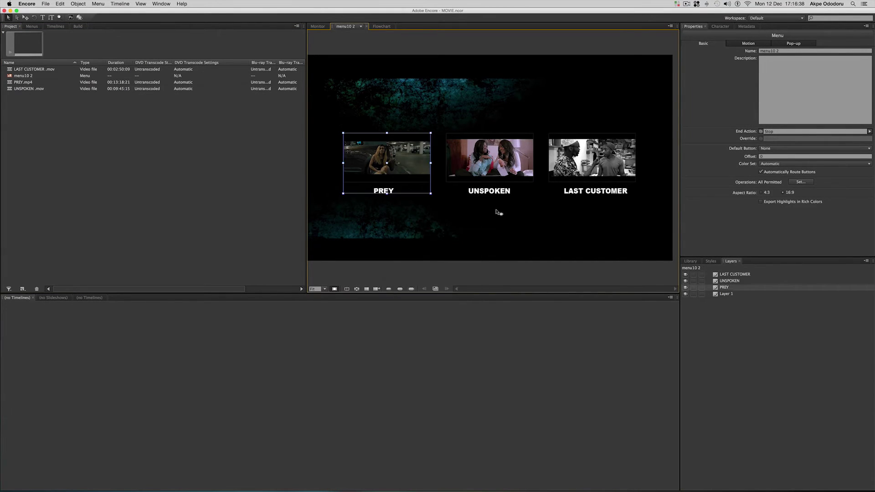
pyautogui.click(79, 4)
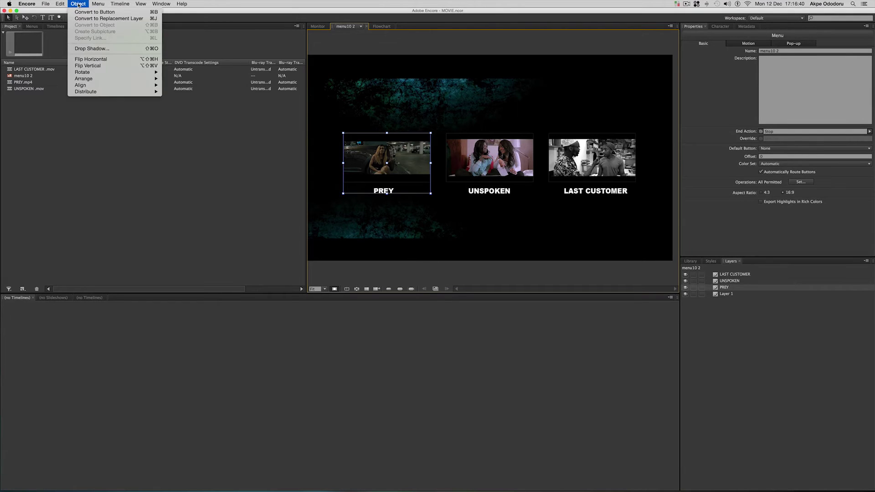
pyautogui.click(87, 13)
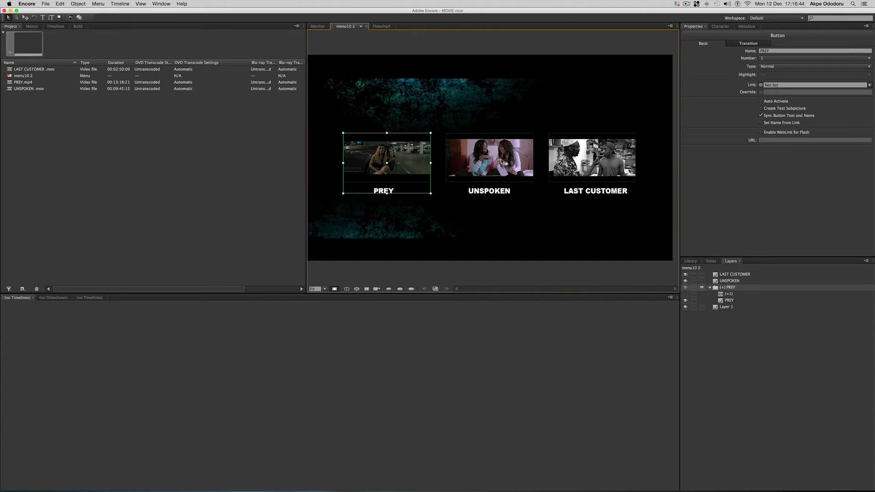
pyautogui.rightClick(504, 165)
pyautogui.moveTo(575, 211)
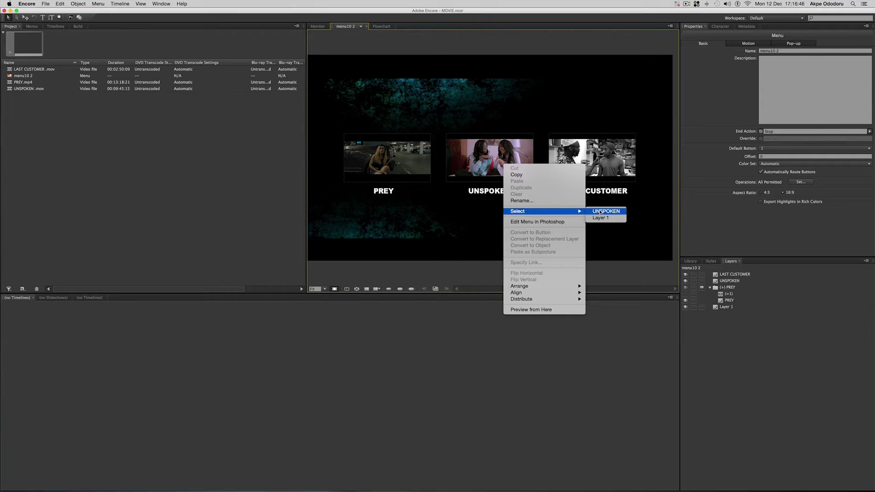
pyautogui.click(606, 212)
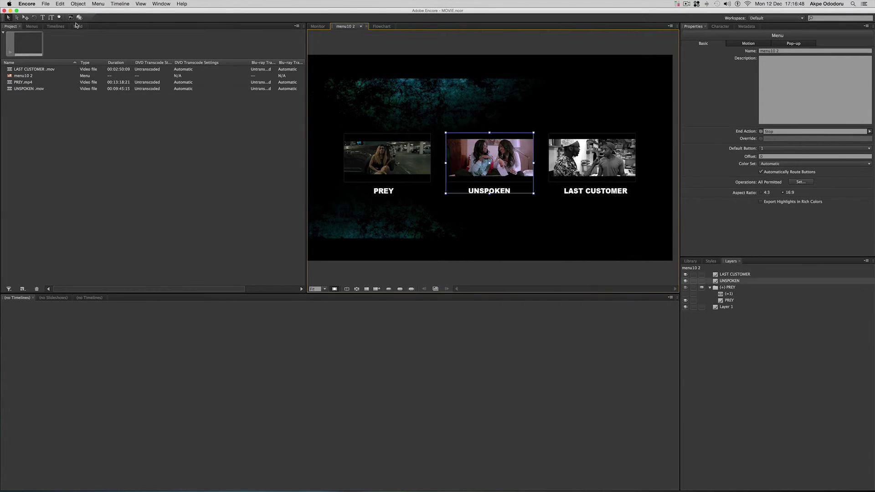
pyautogui.click(77, 5)
pyautogui.click(87, 13)
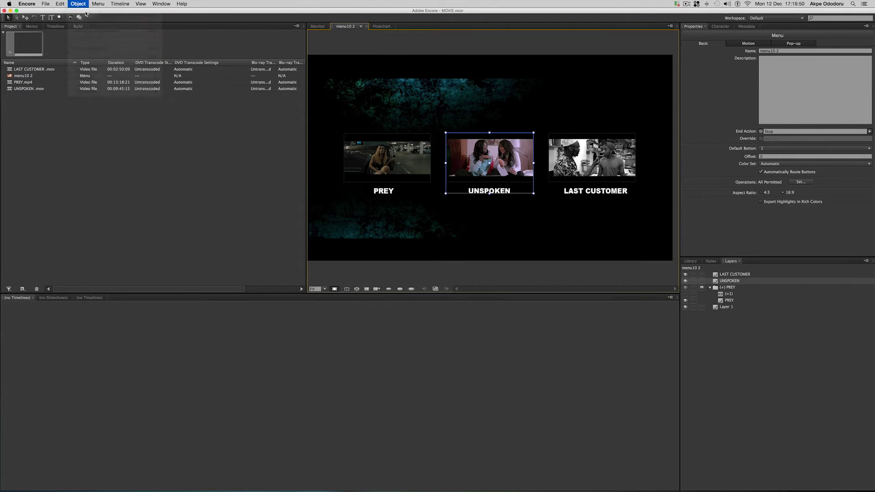
# - Convert the LAST CUSTOMER menu layer into button 3
pyautogui.rightClick(592, 166)
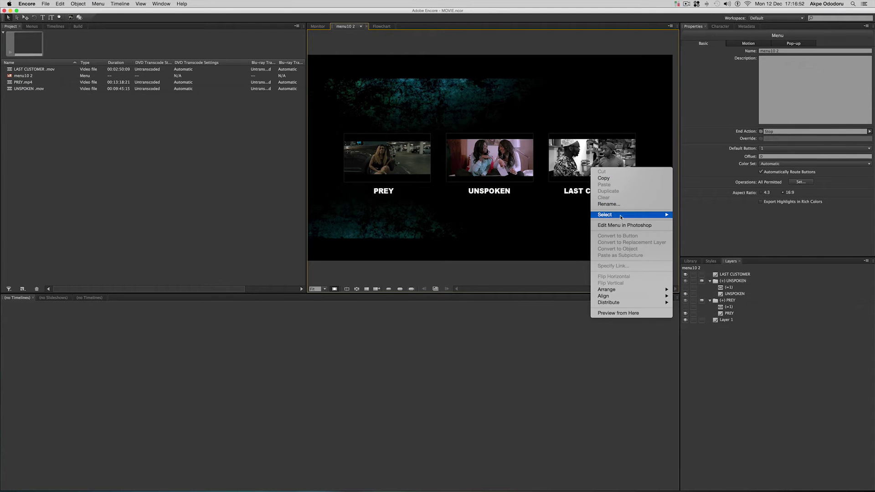
pyautogui.moveTo(647, 217)
pyautogui.click(699, 215)
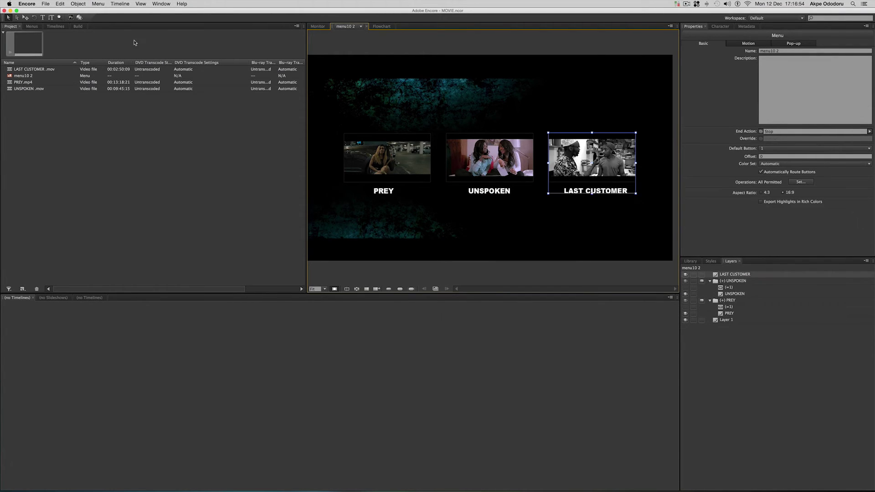
pyautogui.click(78, 5)
pyautogui.click(89, 13)
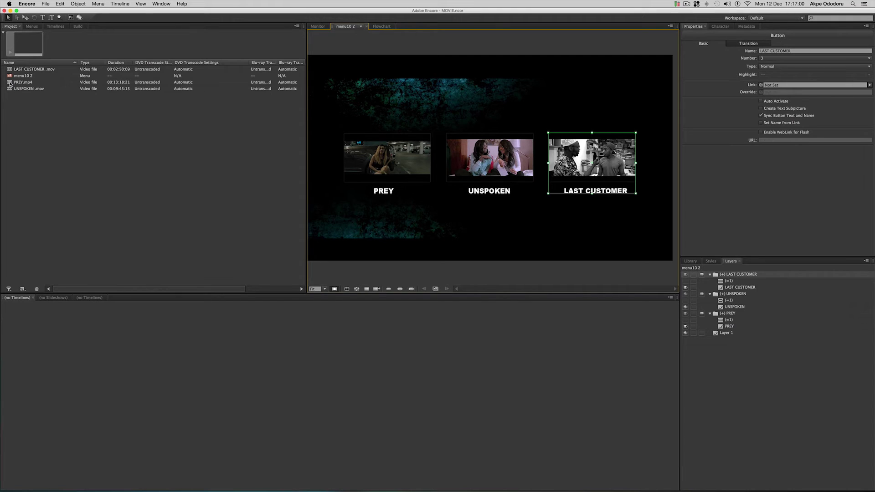
# - Drag PREY.mp4, UNSPOKEN .mov and LAST CUSTOMER .mov onto their buttons, then view the Flowchart
pyautogui.moveTo(10, 83); pyautogui.dragTo(393, 153)
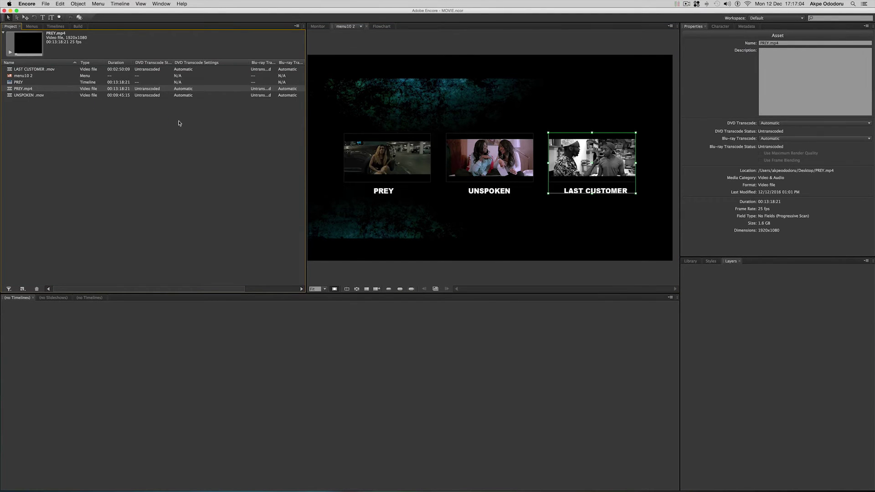
pyautogui.moveTo(14, 95); pyautogui.dragTo(490, 160)
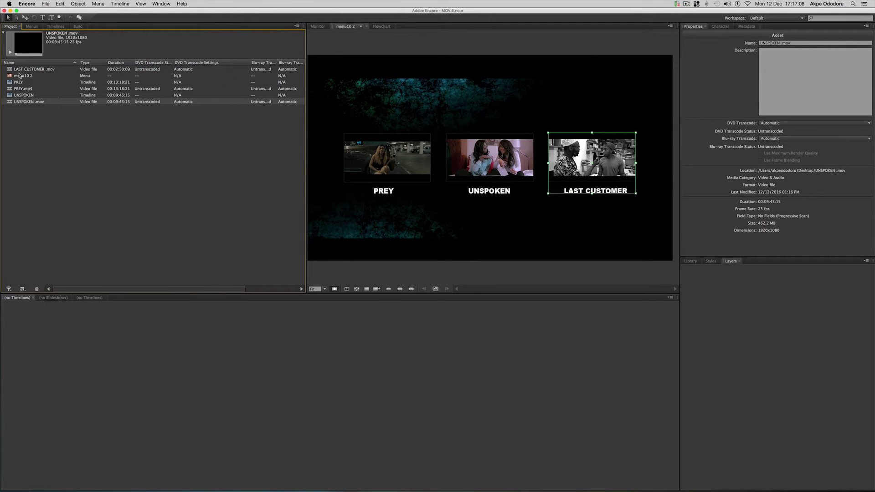
pyautogui.moveTo(10, 71); pyautogui.dragTo(592, 191)
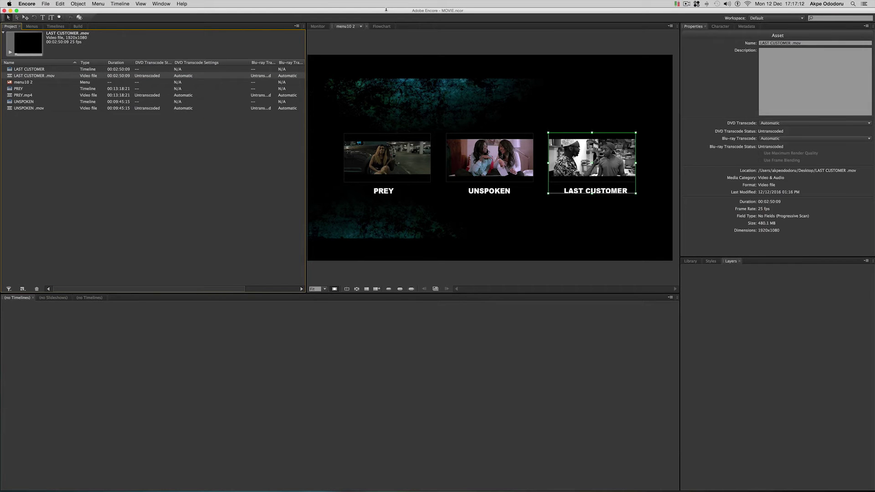
pyautogui.click(382, 26)
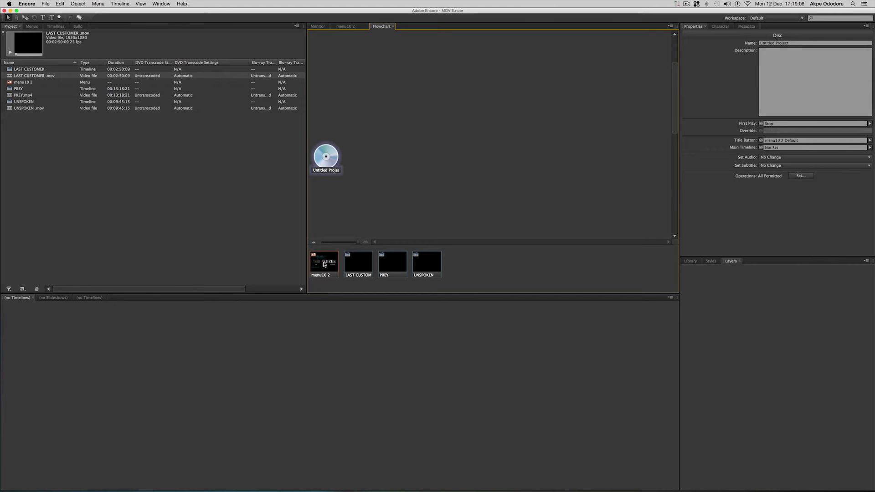
# - Place menu10 2 in the flowchart and set it as the disc's First Play
pyautogui.click(326, 262)
pyautogui.moveTo(326, 262); pyautogui.dragTo(398, 141)
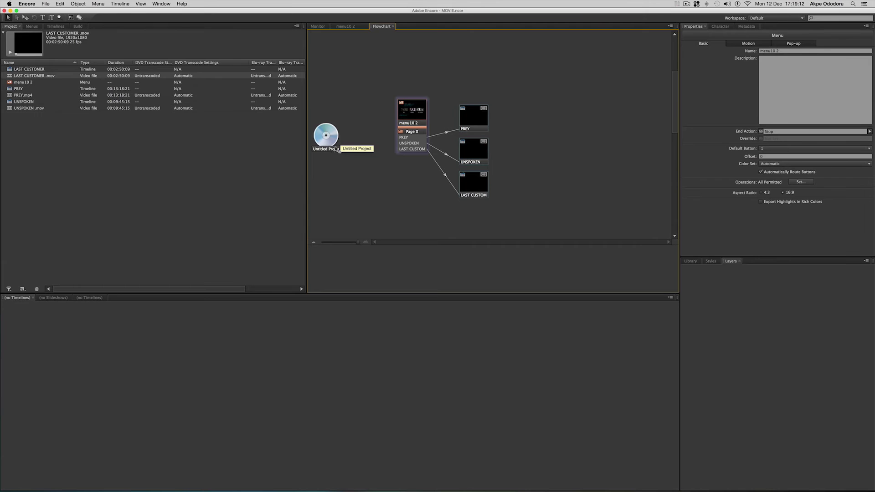
pyautogui.moveTo(336, 148); pyautogui.dragTo(406, 119)
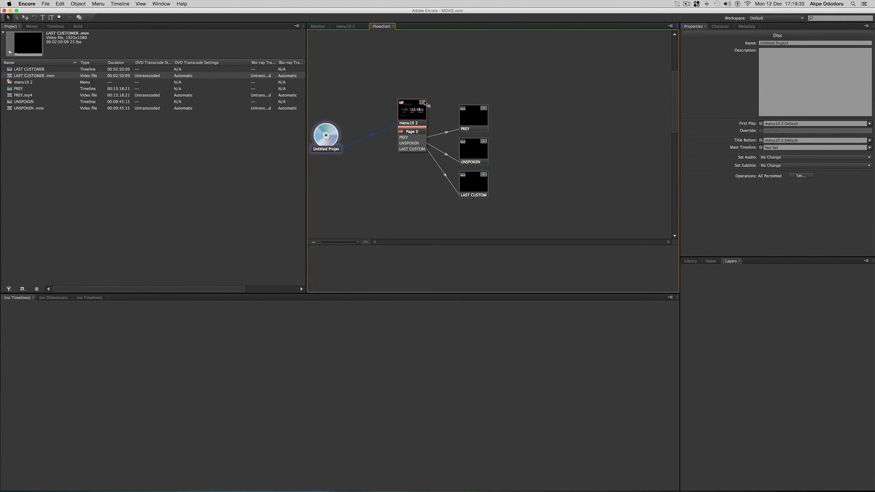
# - Set the End Action of the PREY, UNSPOKEN and LAST CUSTOMER timelines to menu10 2
pyautogui.click(485, 127)
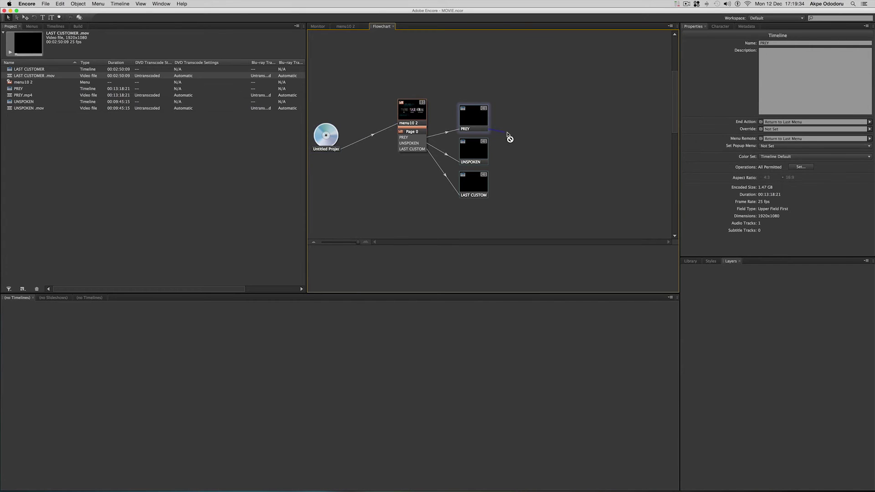
pyautogui.moveTo(473, 98); pyautogui.dragTo(409, 109)
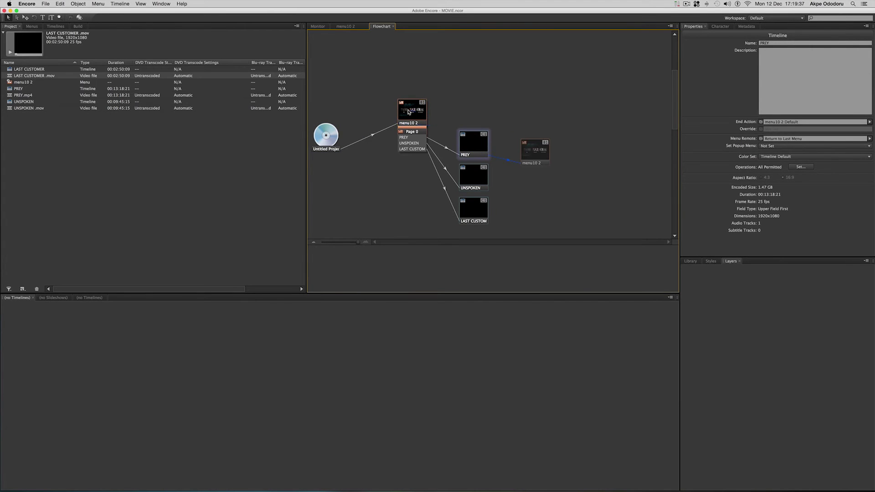
pyautogui.moveTo(481, 185); pyautogui.dragTo(406, 112)
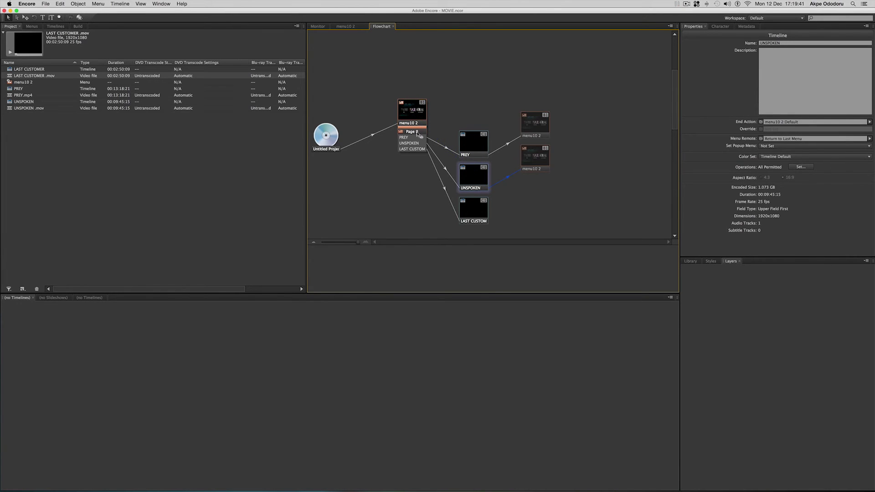
pyautogui.moveTo(482, 219); pyautogui.dragTo(415, 115)
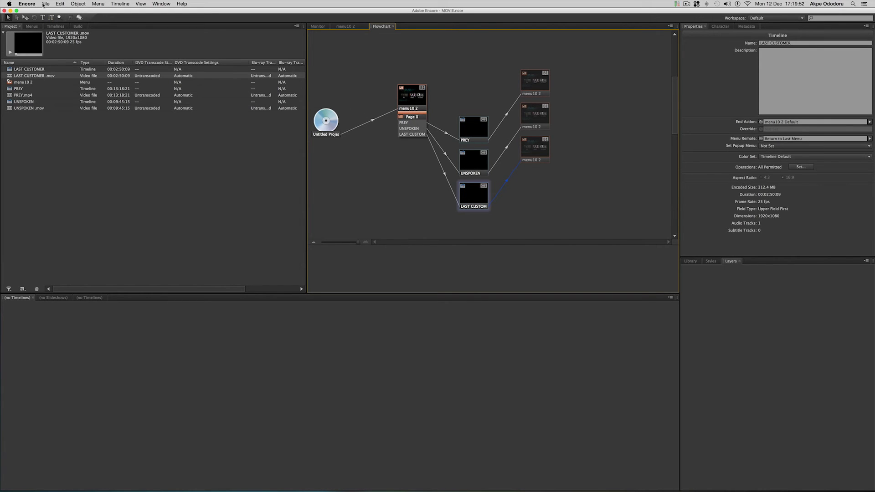
pyautogui.click(44, 4)
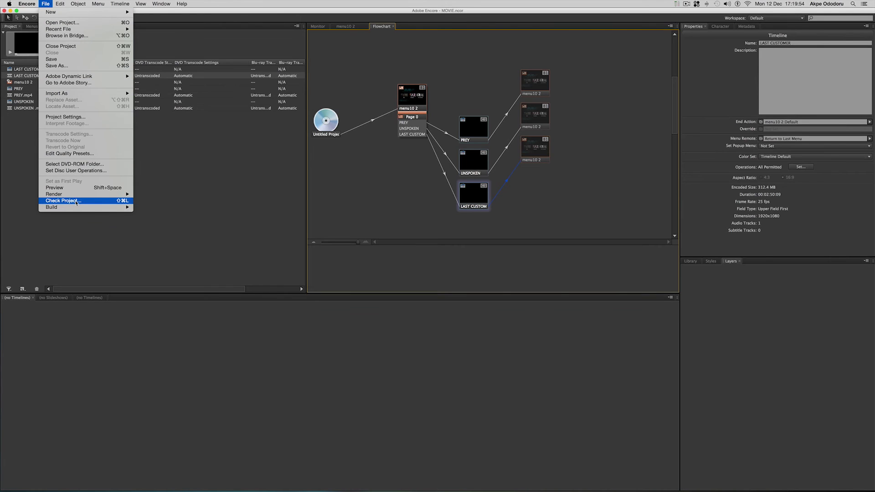
pyautogui.click(64, 200)
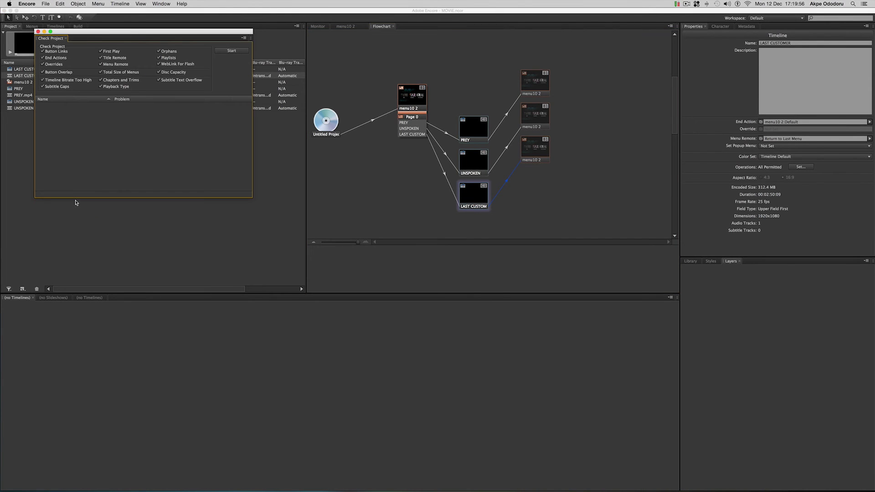
pyautogui.click(232, 52)
pyautogui.click(38, 32)
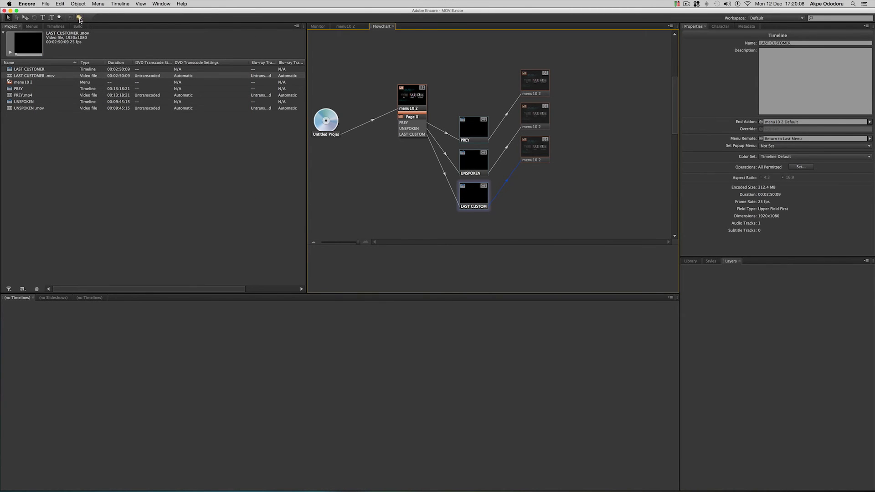
# - Preview the menu, moving the highlight through PREY, UNSPOKEN and LAST CUSTOMER and back, then exit
pyautogui.click(79, 18)
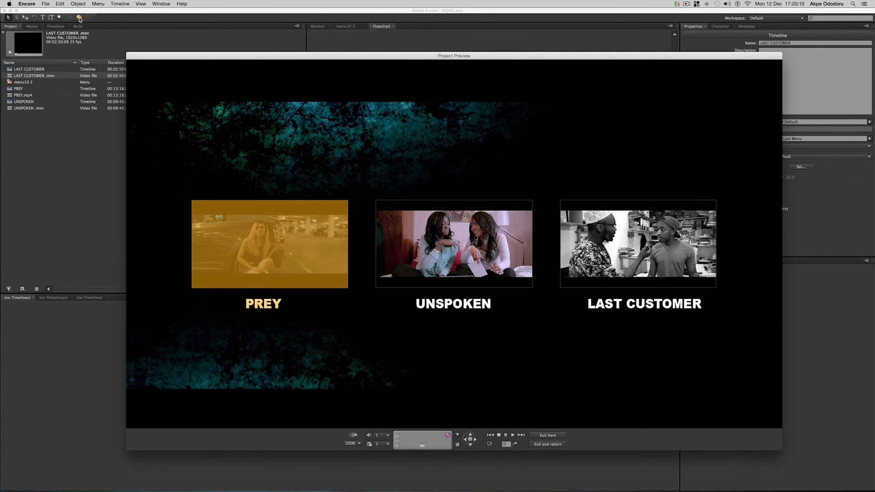
pyautogui.click(475, 441)
pyautogui.click(476, 440)
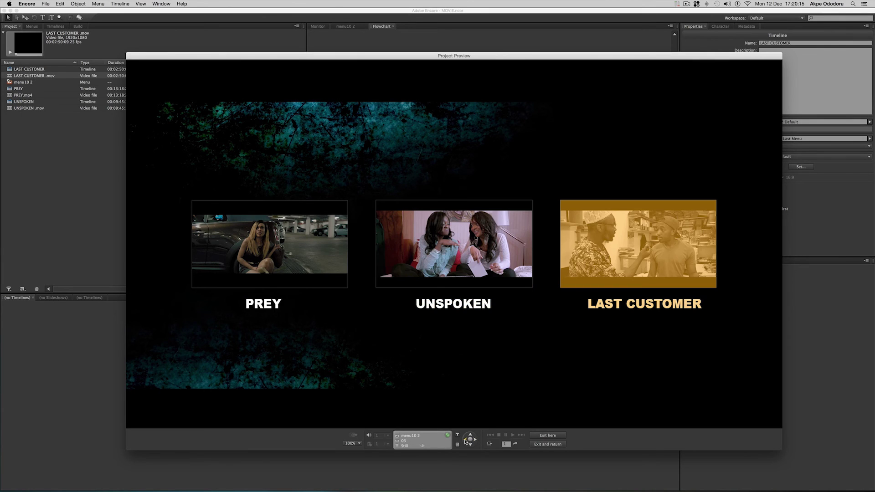
pyautogui.click(466, 441)
pyautogui.click(465, 441)
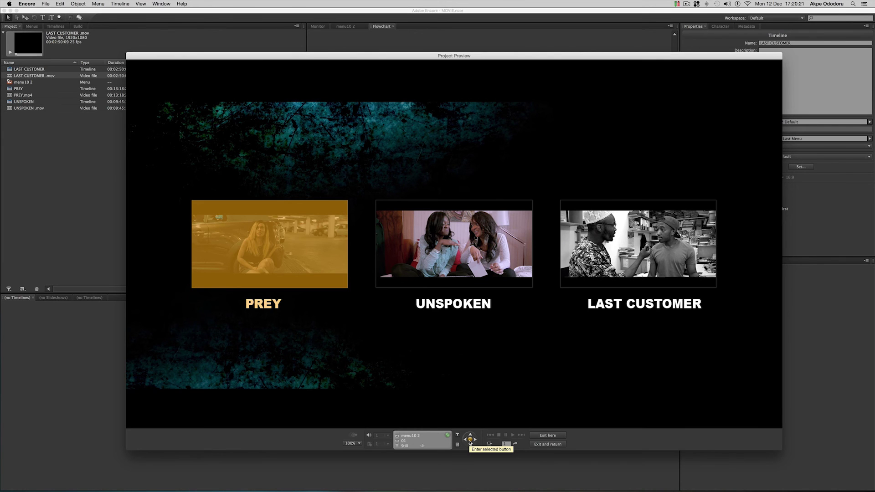
pyautogui.click(552, 436)
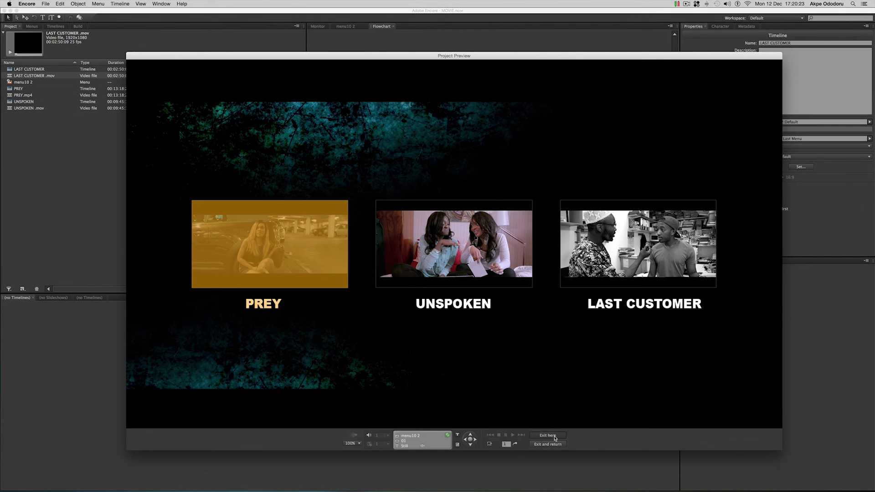
# - Set the build to Blu-ray format with Blu-ray Disc output on a 25 GB disc
pyautogui.click(77, 26)
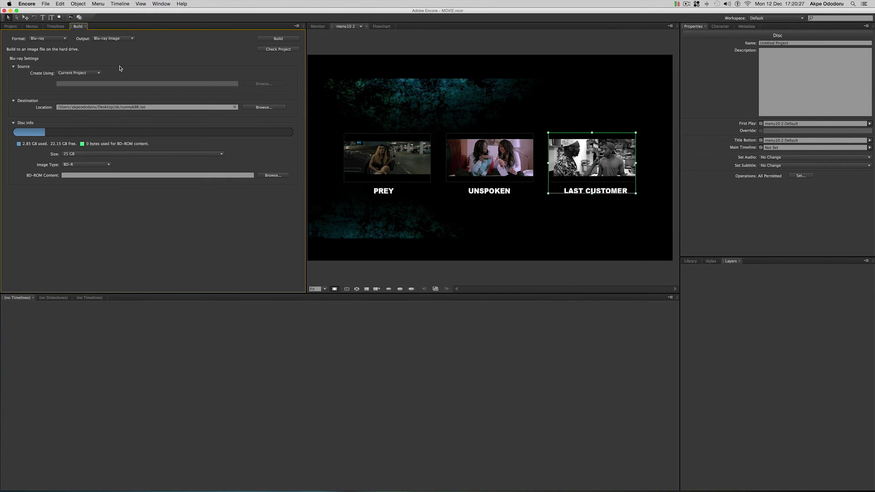
pyautogui.click(65, 40)
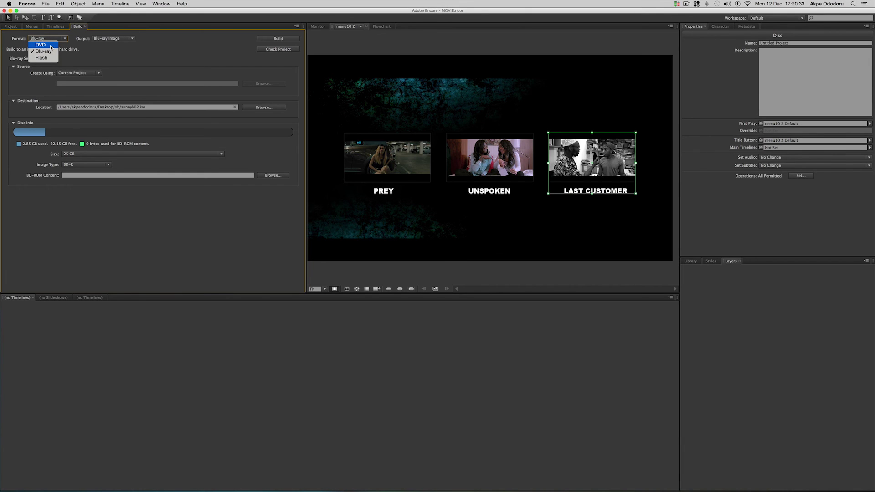
pyautogui.click(50, 52)
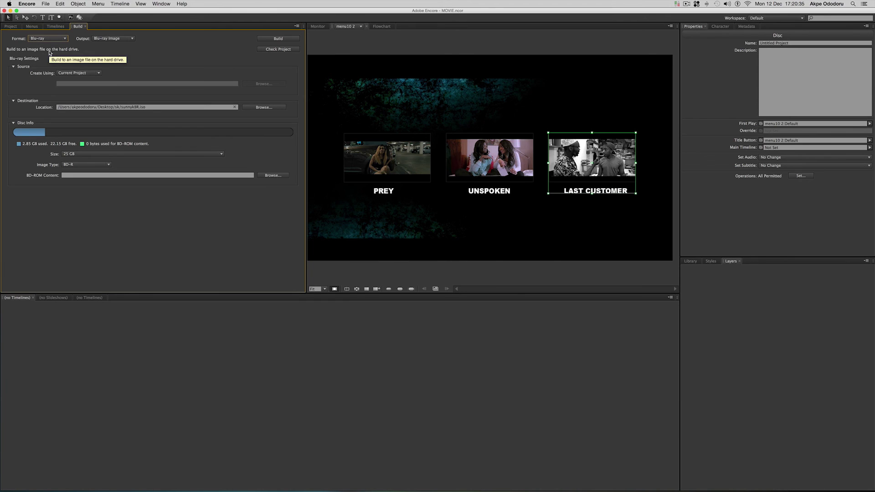
pyautogui.click(130, 38)
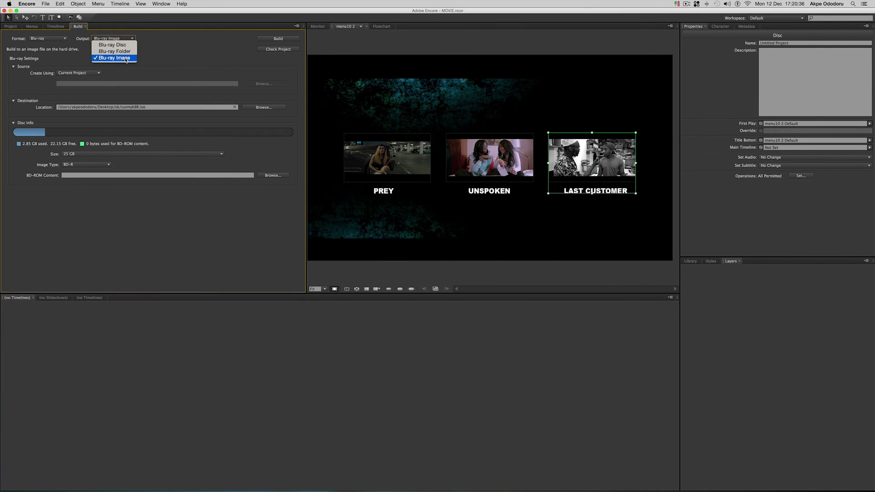
pyautogui.click(126, 45)
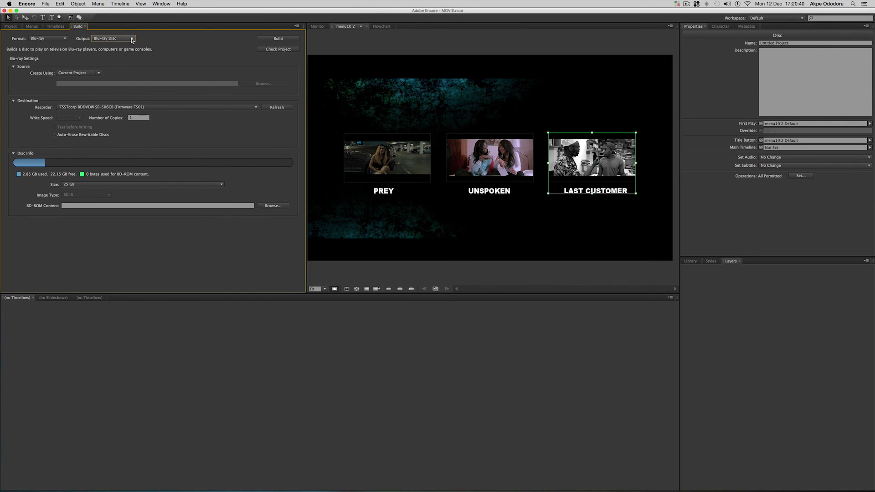
pyautogui.click(127, 39)
pyautogui.click(129, 45)
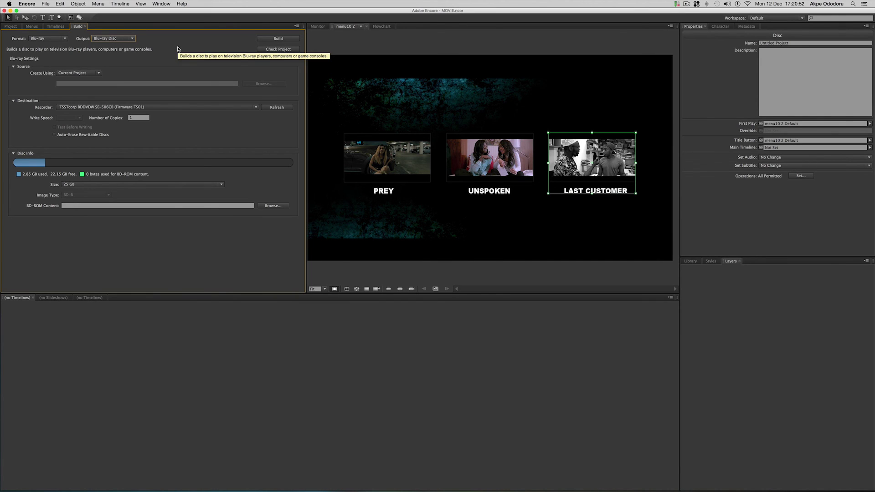
pyautogui.click(132, 38)
pyautogui.click(128, 58)
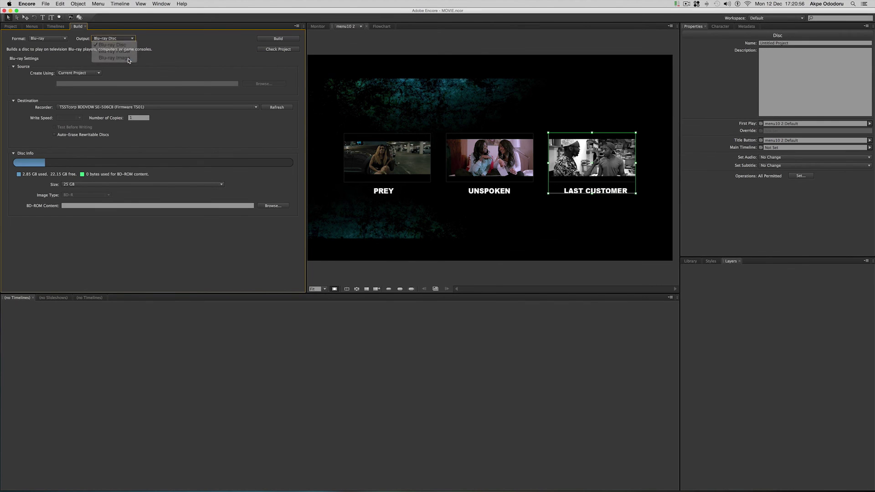
pyautogui.click(100, 74)
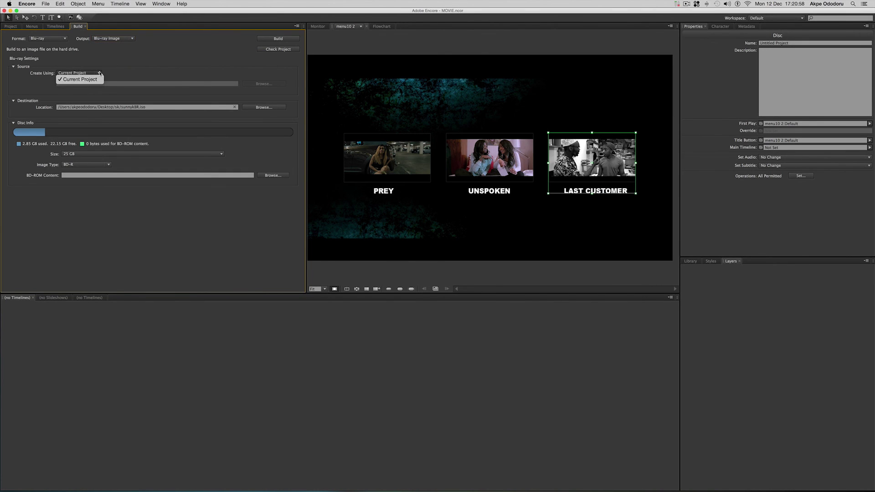
pyautogui.click(123, 70)
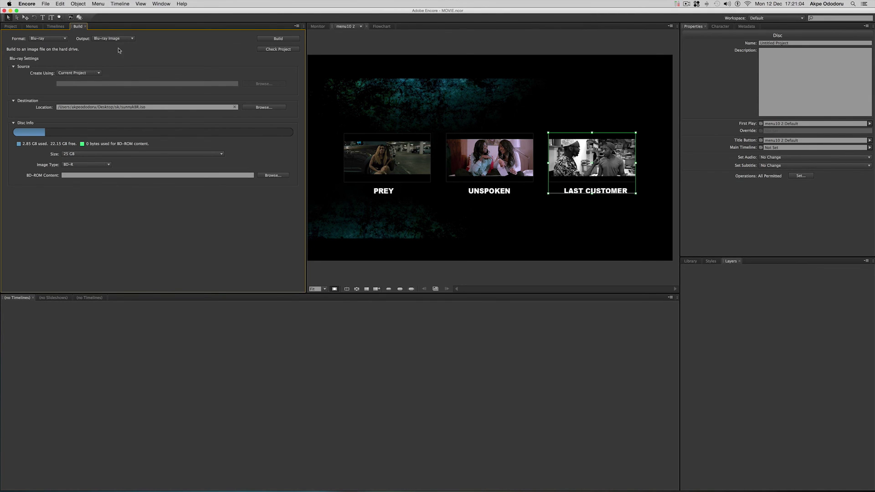
pyautogui.click(132, 40)
pyautogui.click(127, 48)
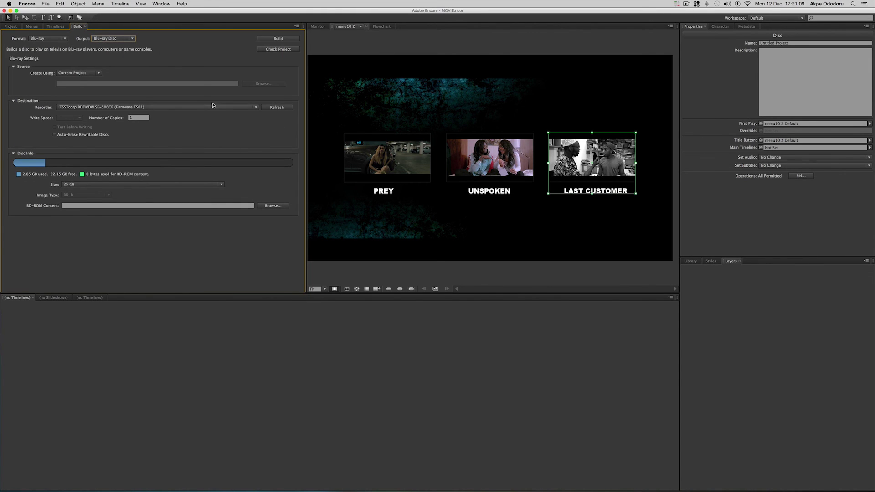
pyautogui.click(99, 73)
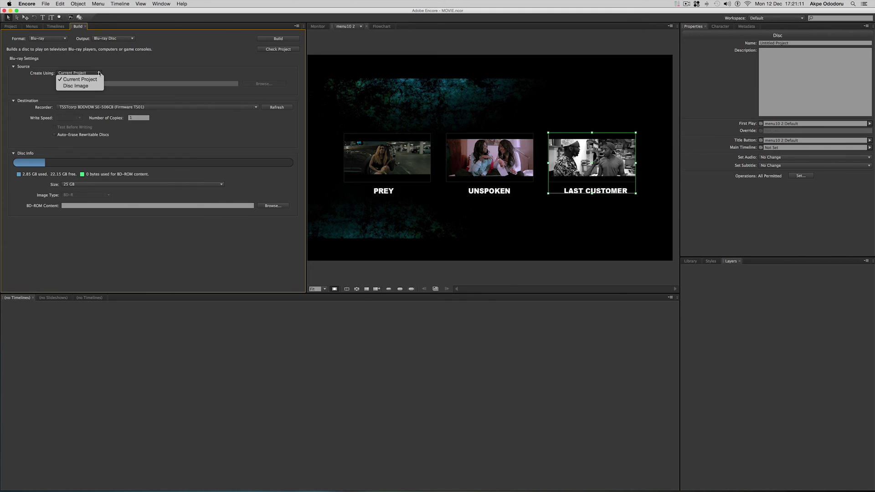
pyautogui.click(99, 73)
pyautogui.click(98, 74)
pyautogui.click(97, 75)
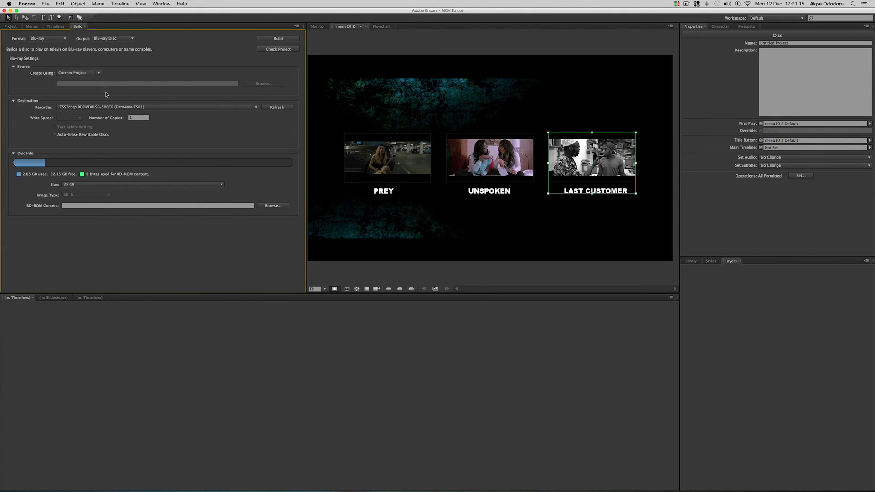
pyautogui.click(278, 38)
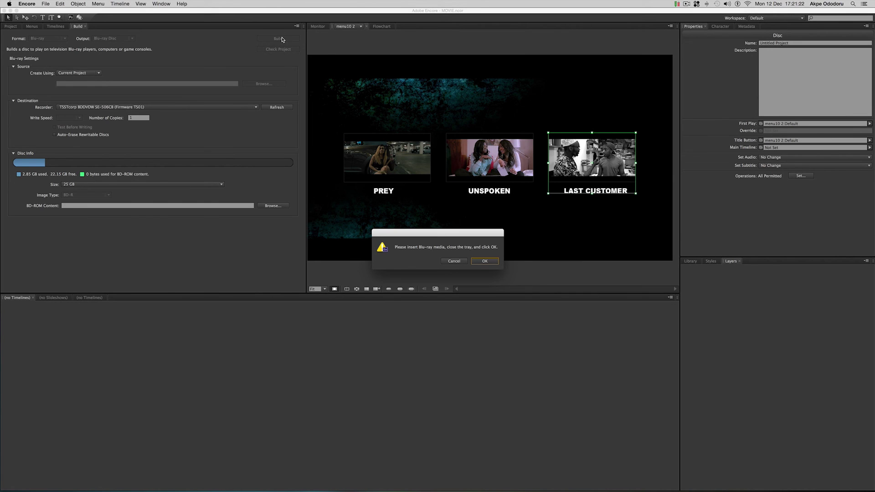
pyautogui.click(455, 261)
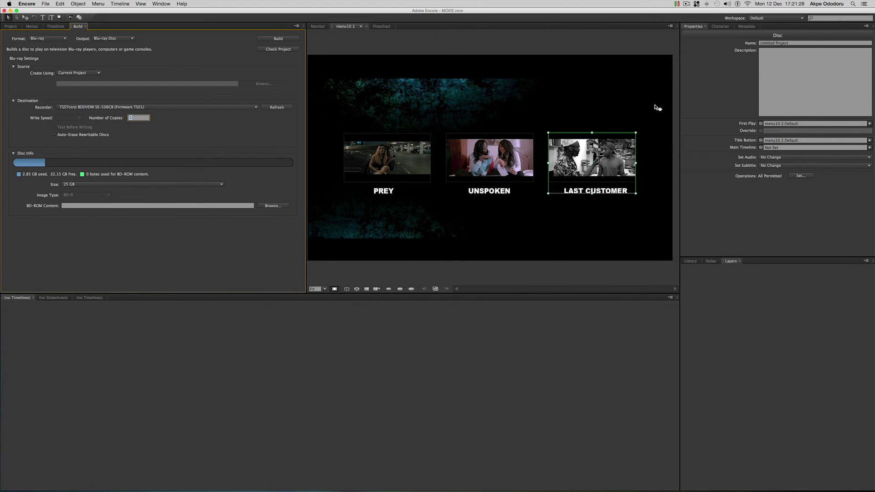
pyautogui.click(686, 4)
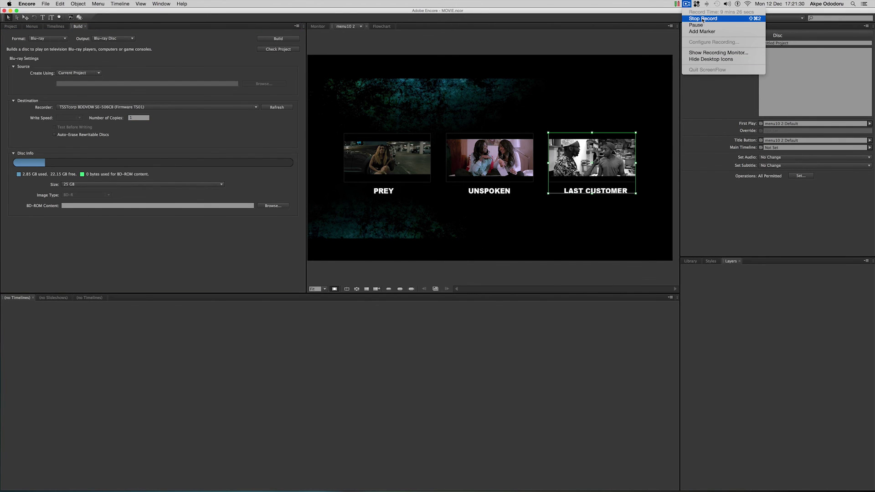